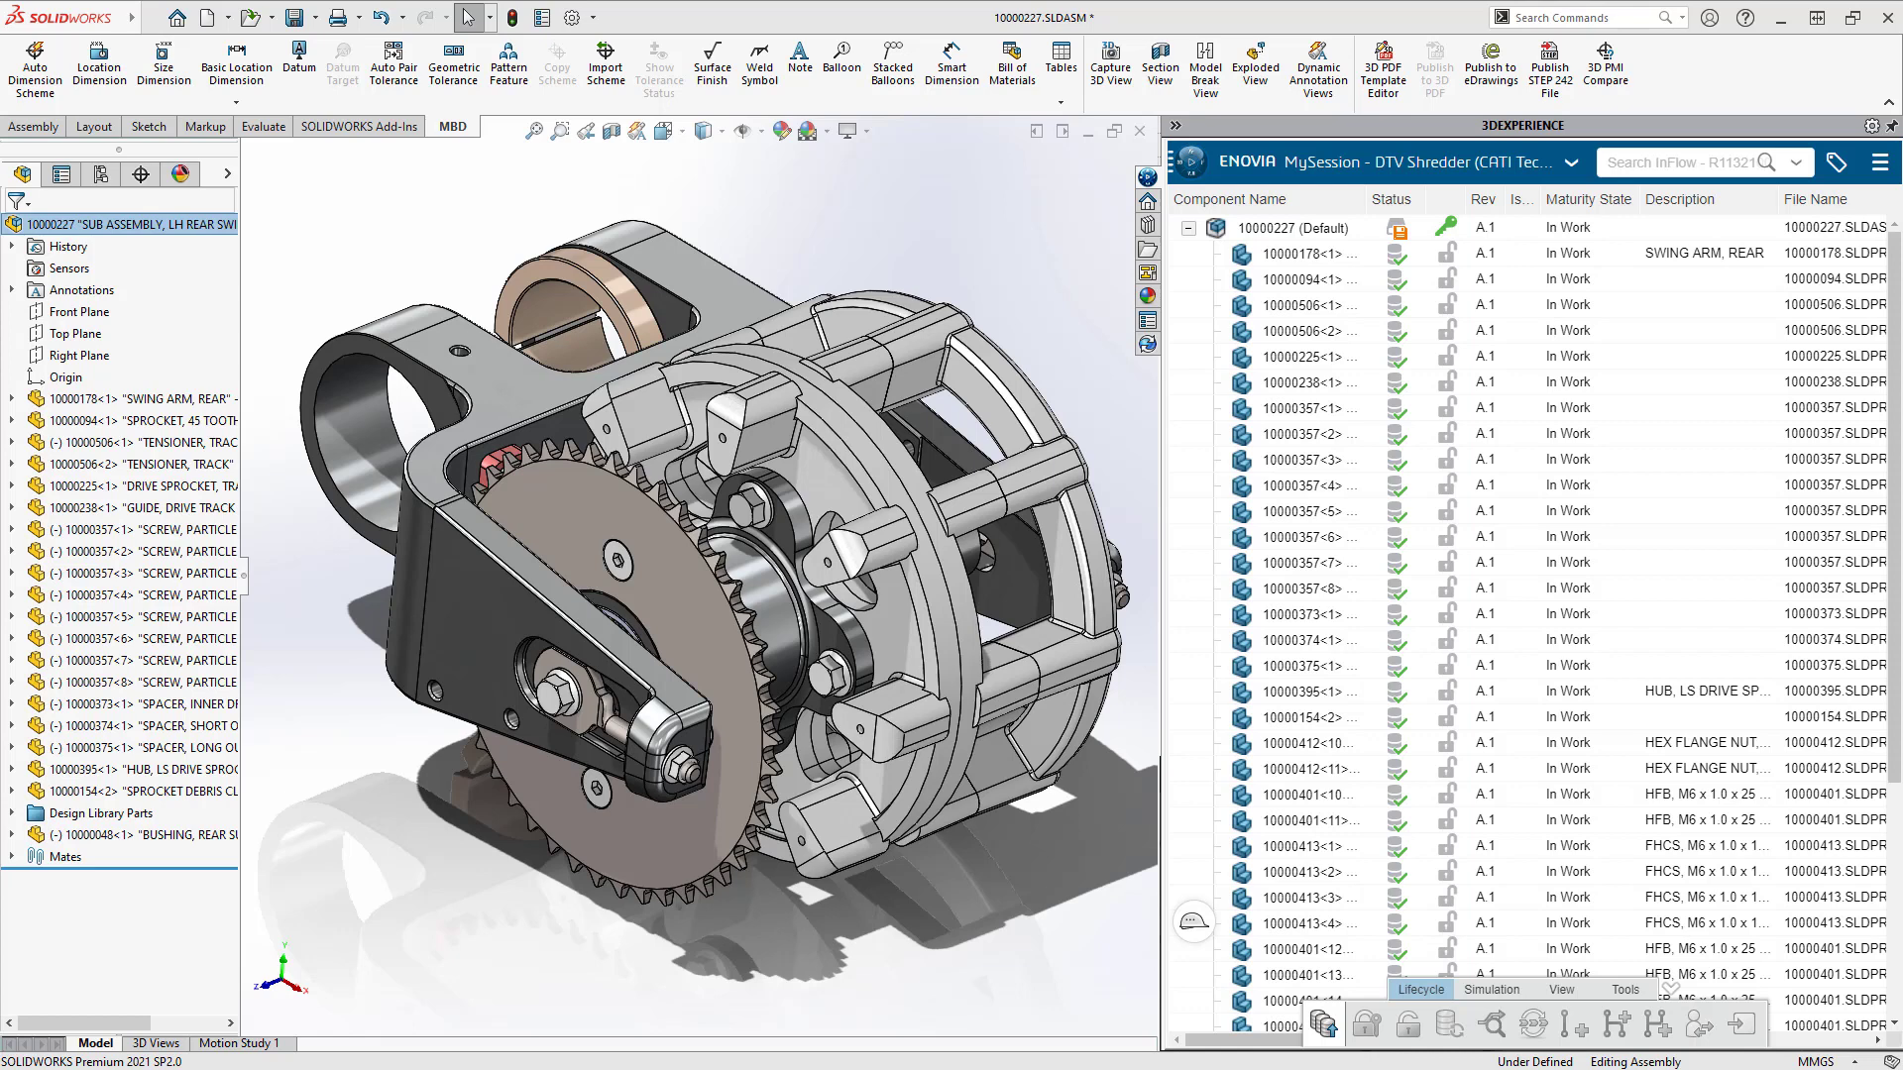
Step: Reserve the 45-tooth sprocket component 10000094 of the rear swing arm assembly
click(680, 625)
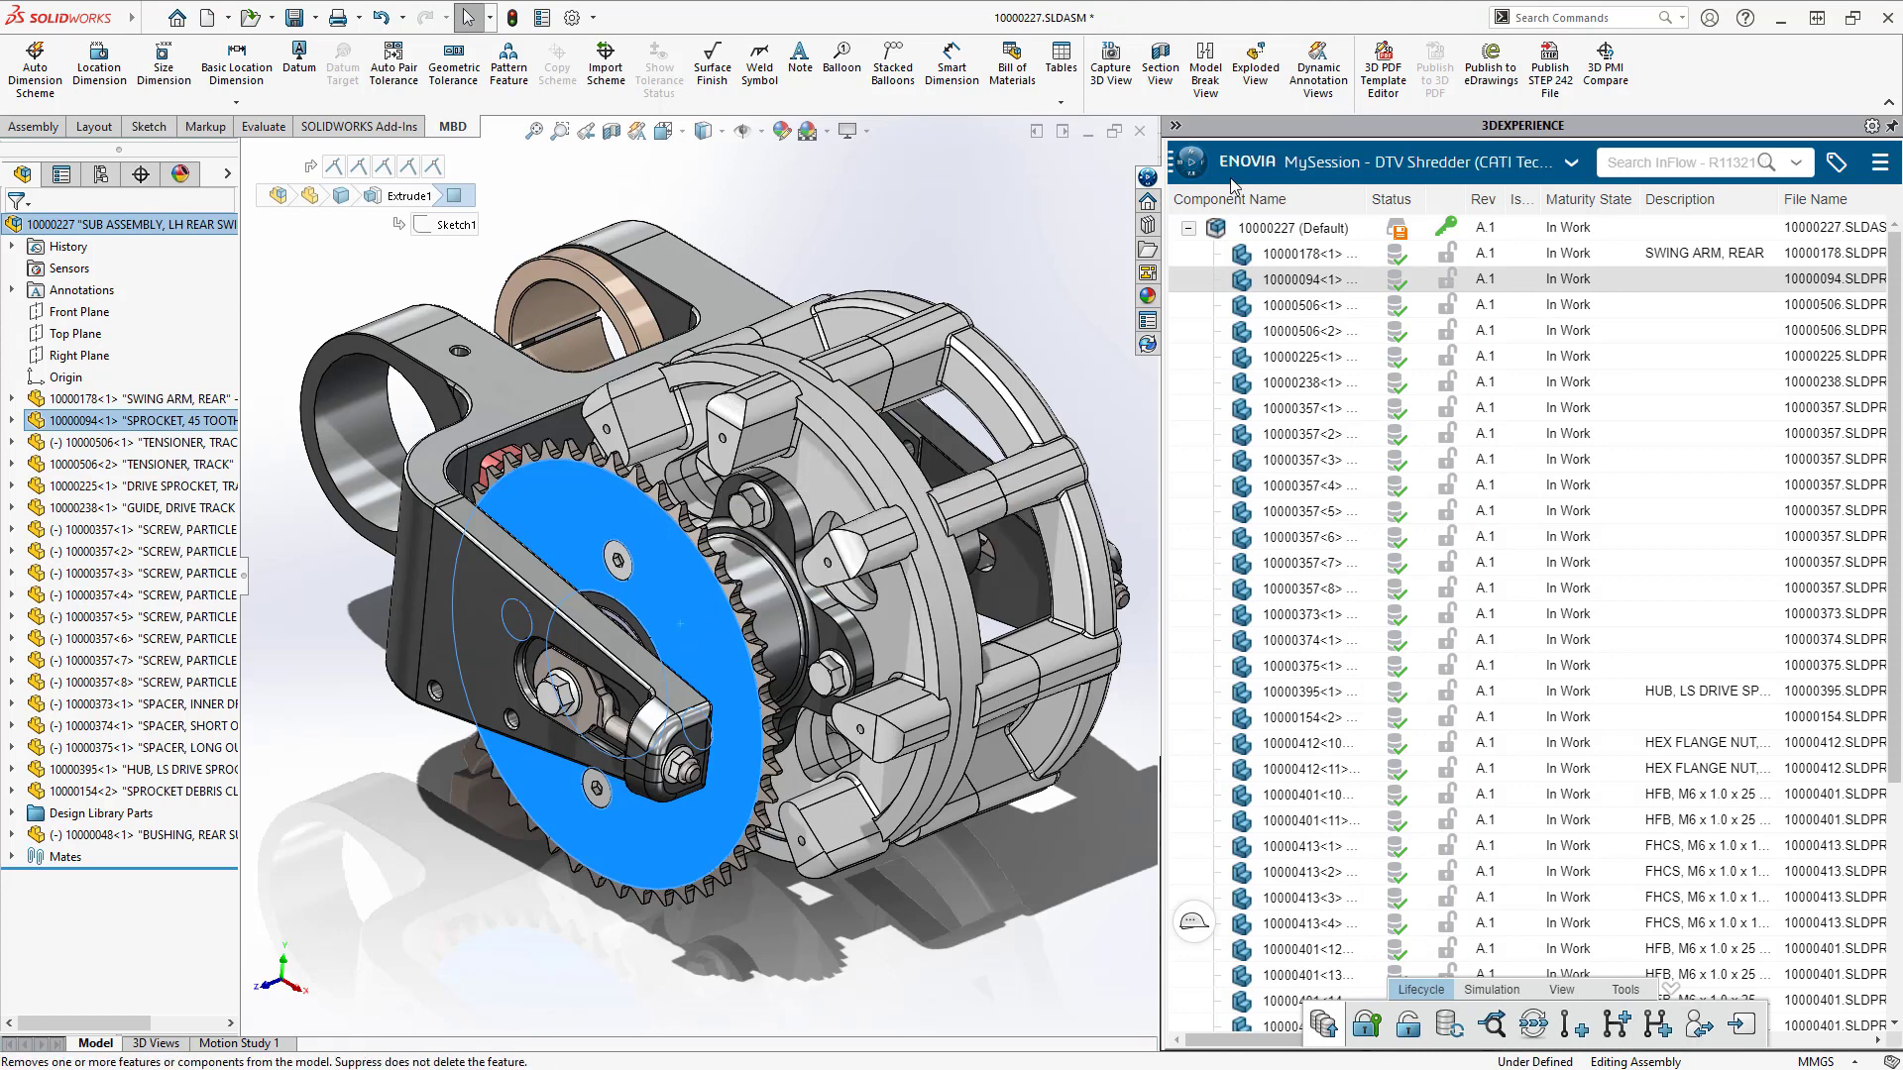
right_click(1295, 282)
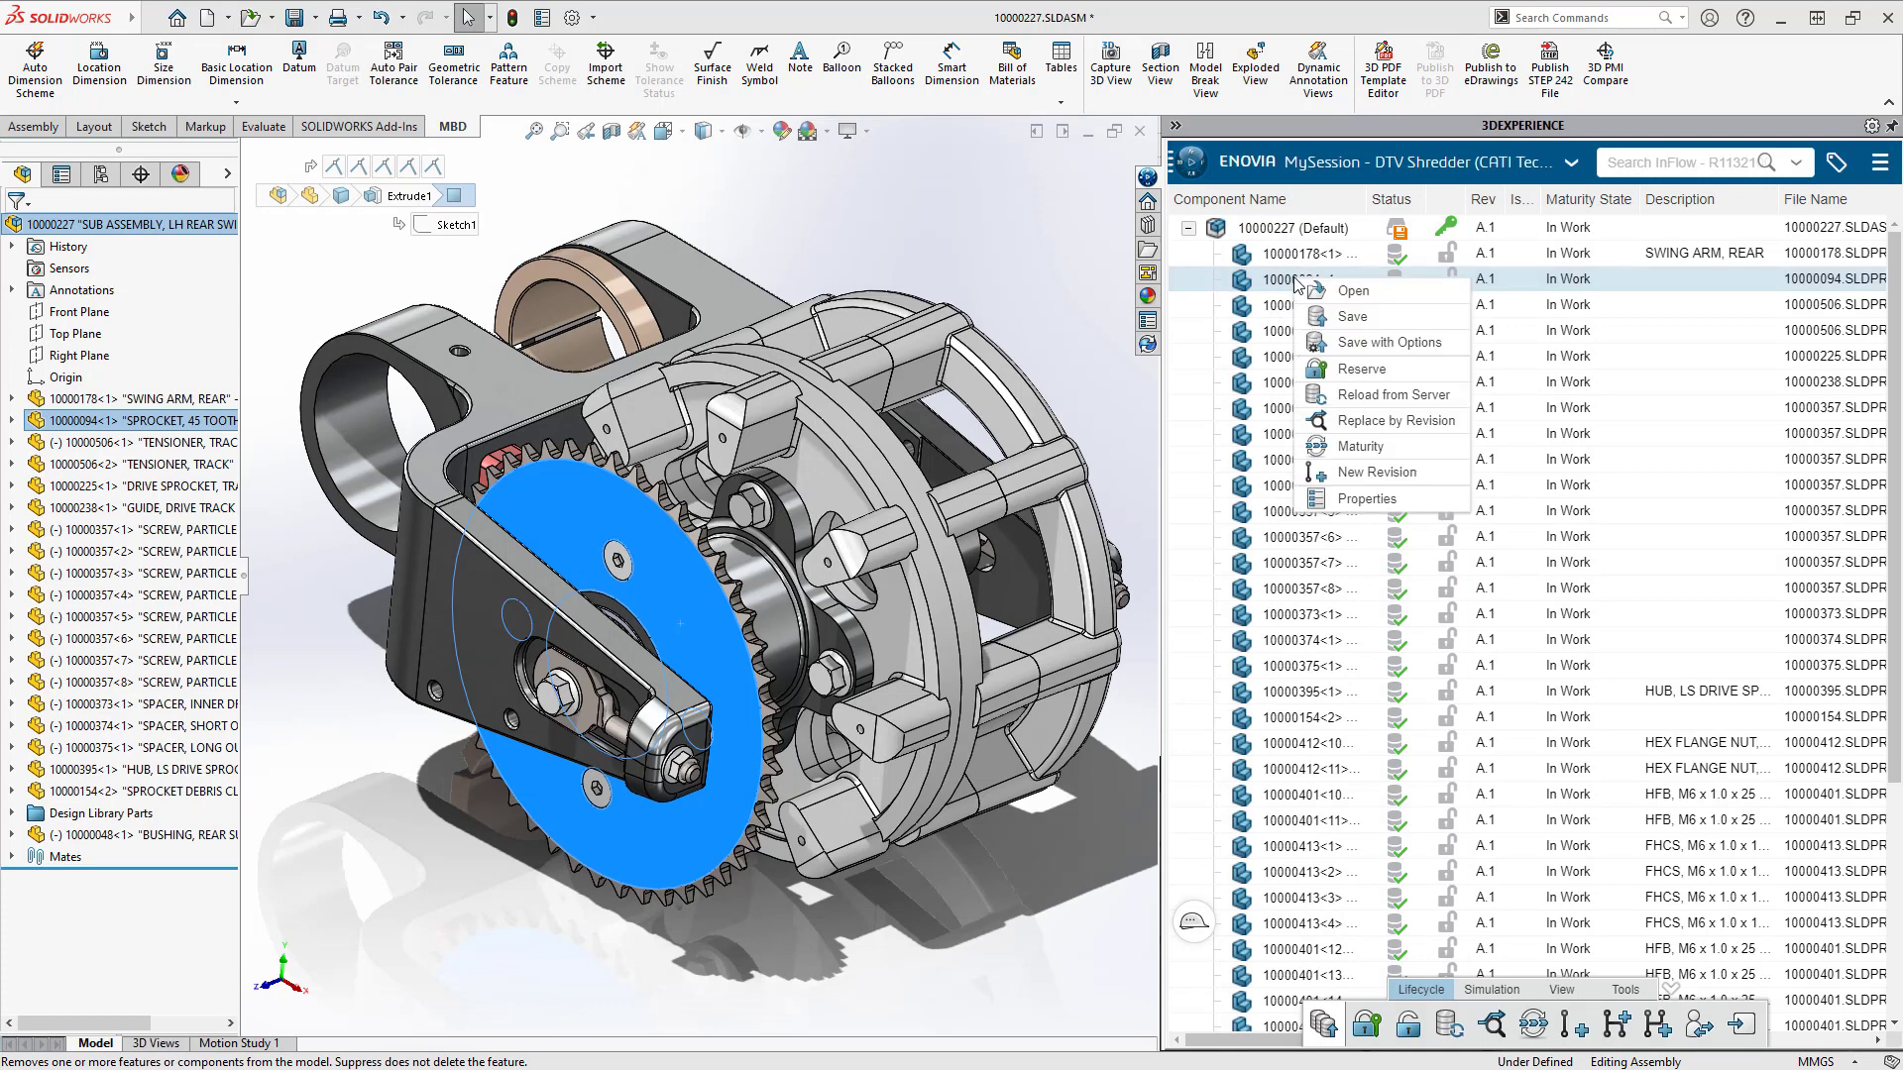
click(1371, 373)
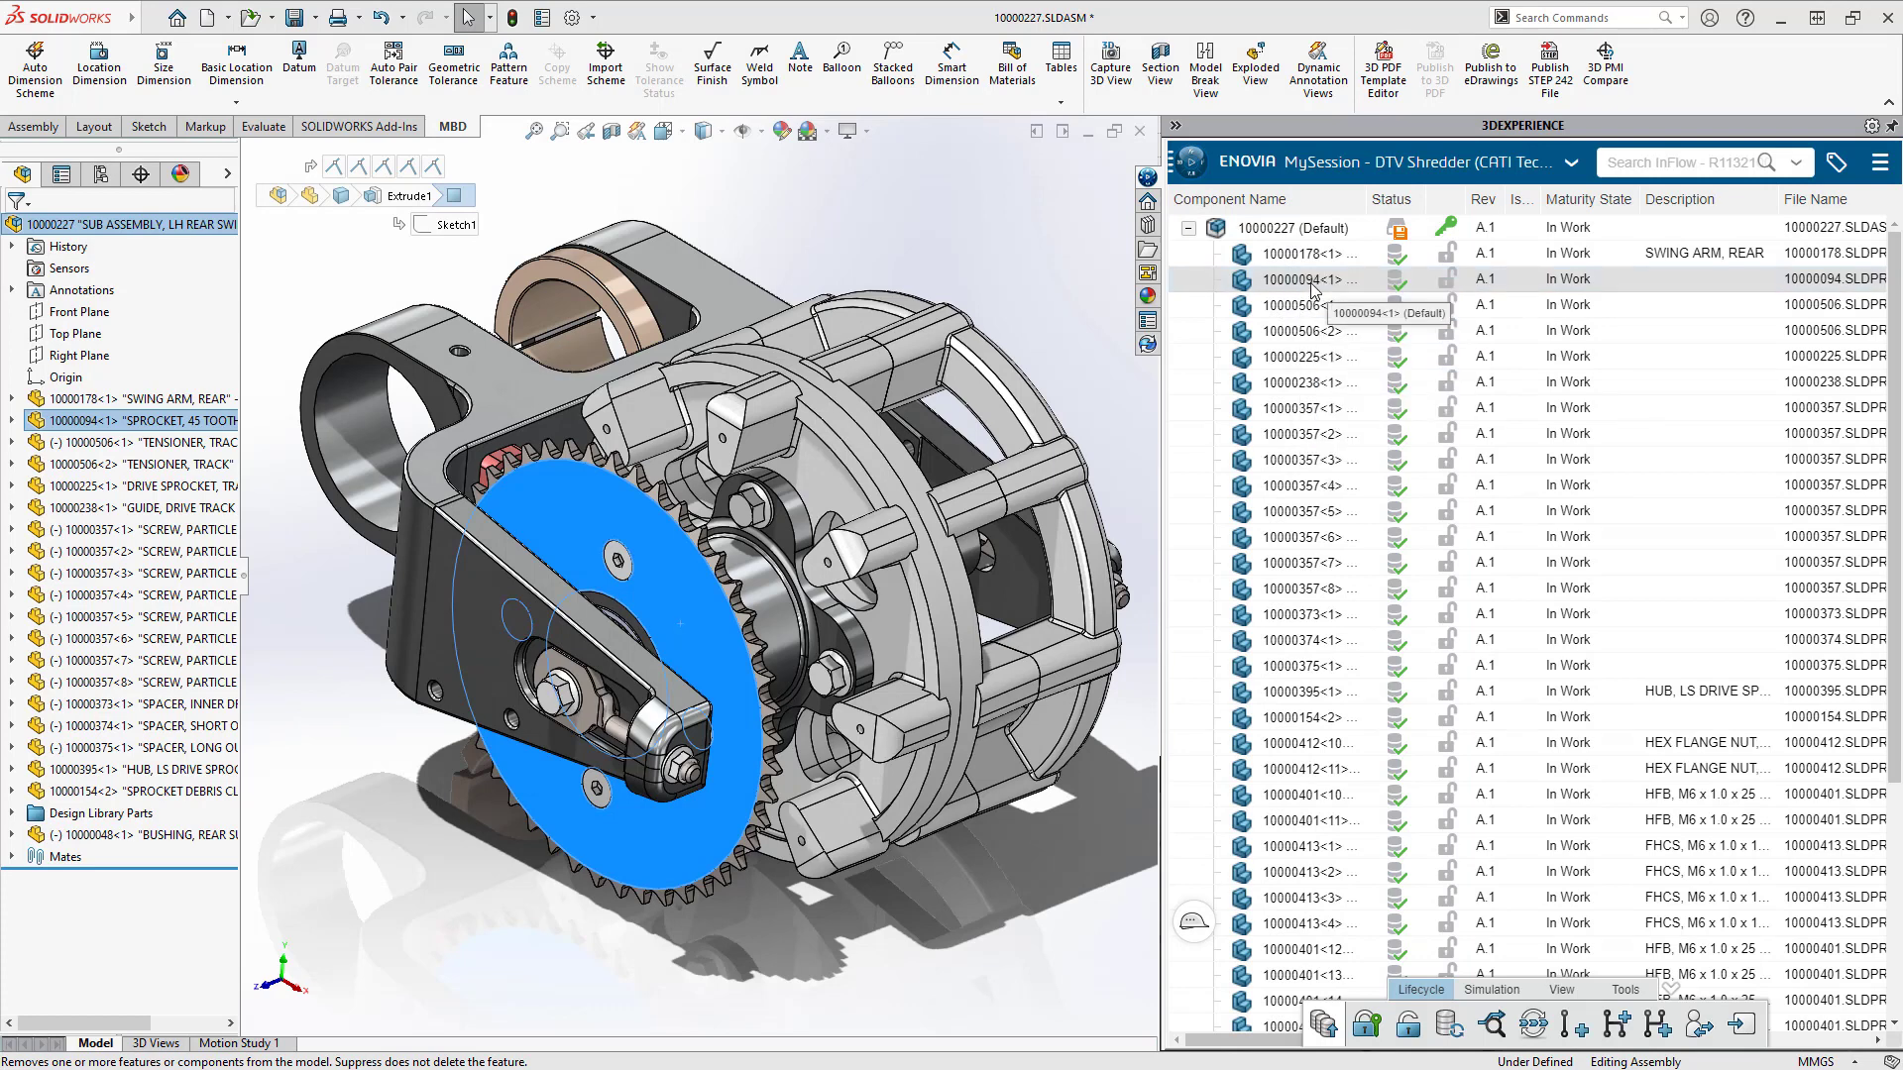
Step: Create new revision B.1 of sprocket 10000094 with the revision comment "cuts"
right_click(1314, 288)
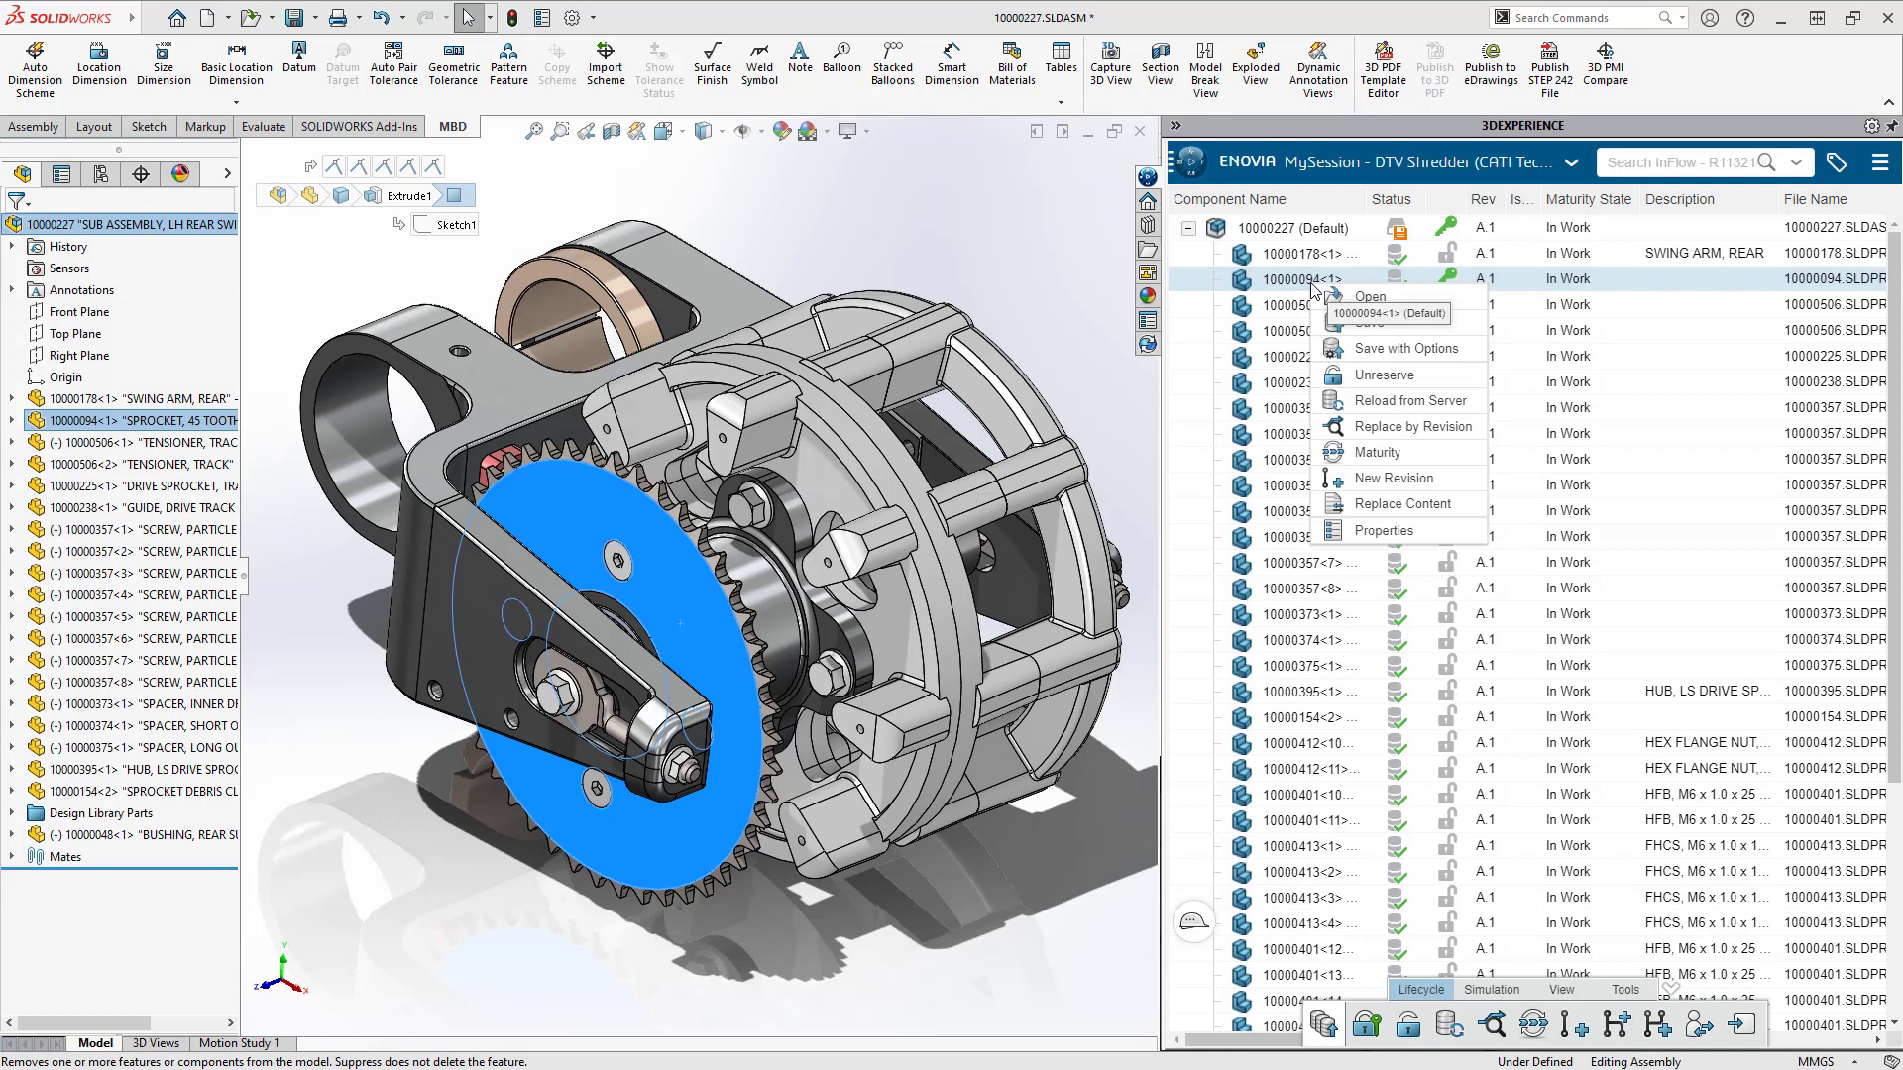
click(1430, 468)
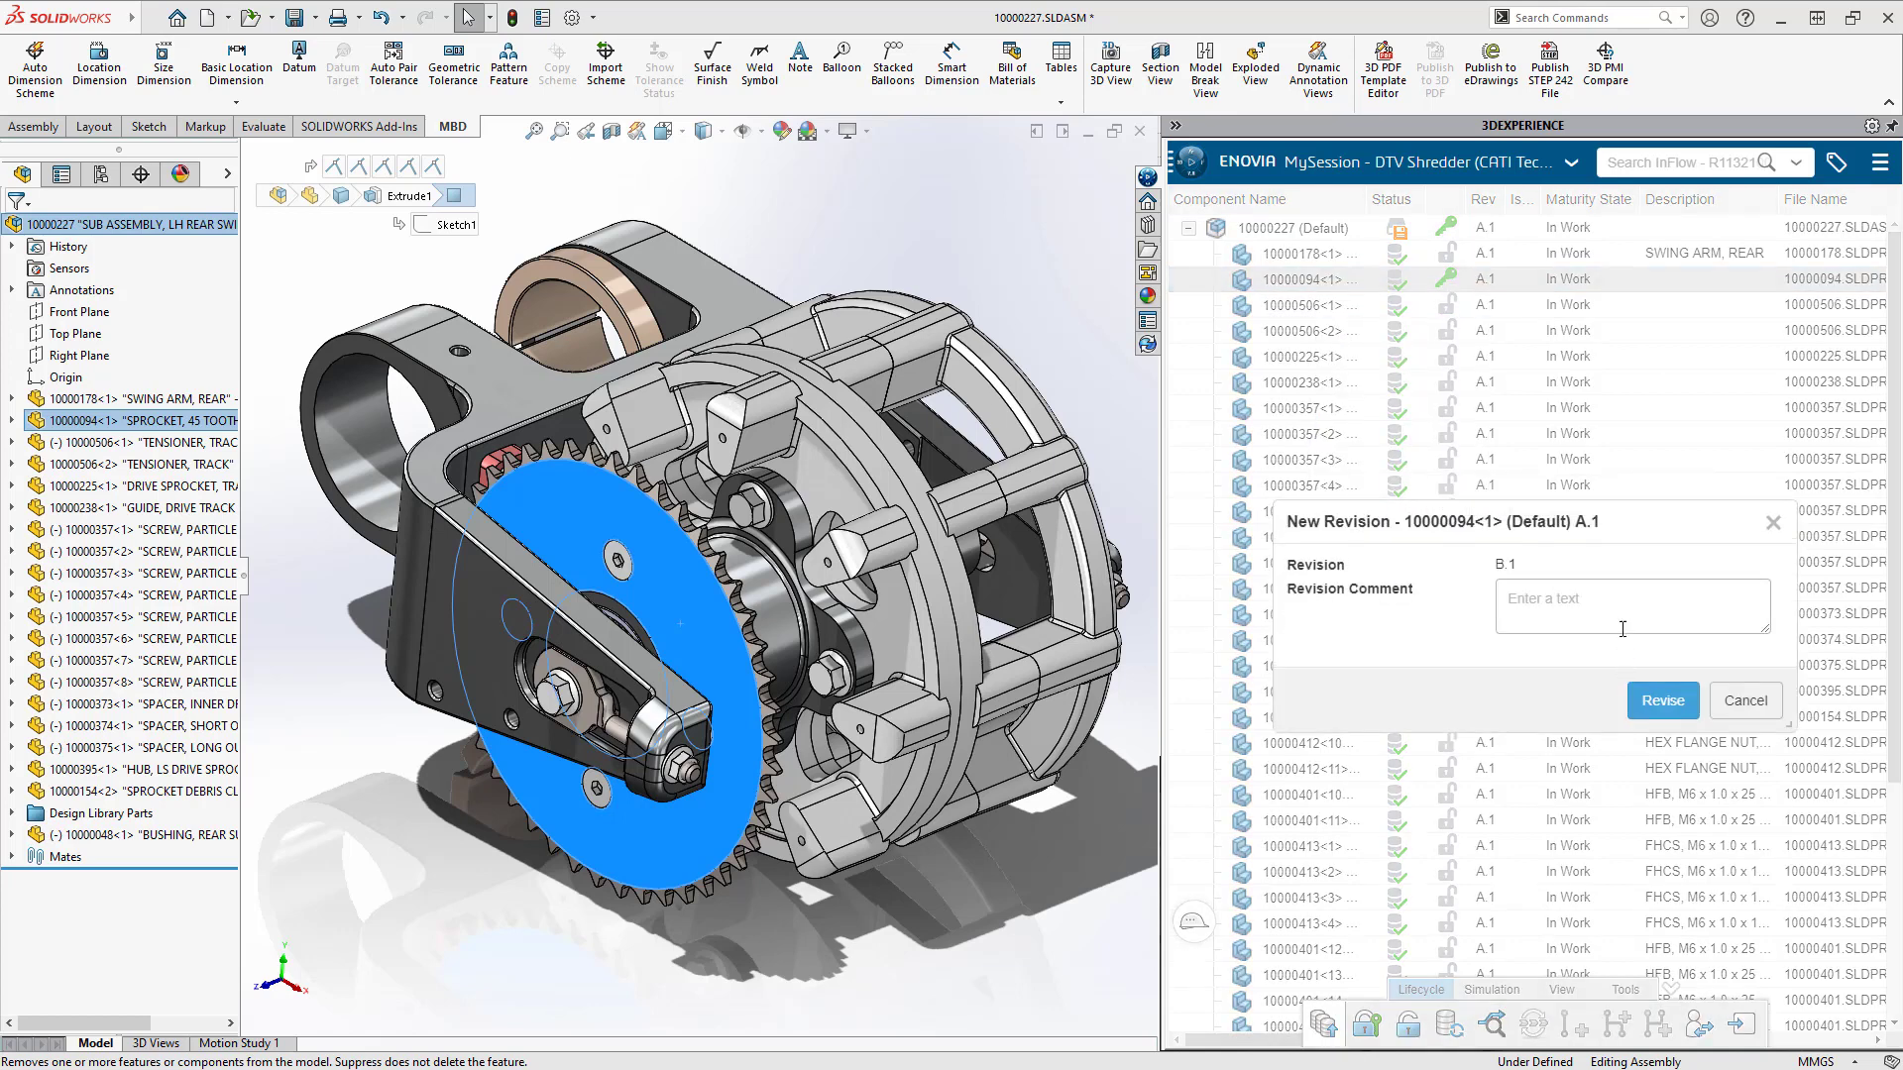
click(1623, 615)
text(cuts)
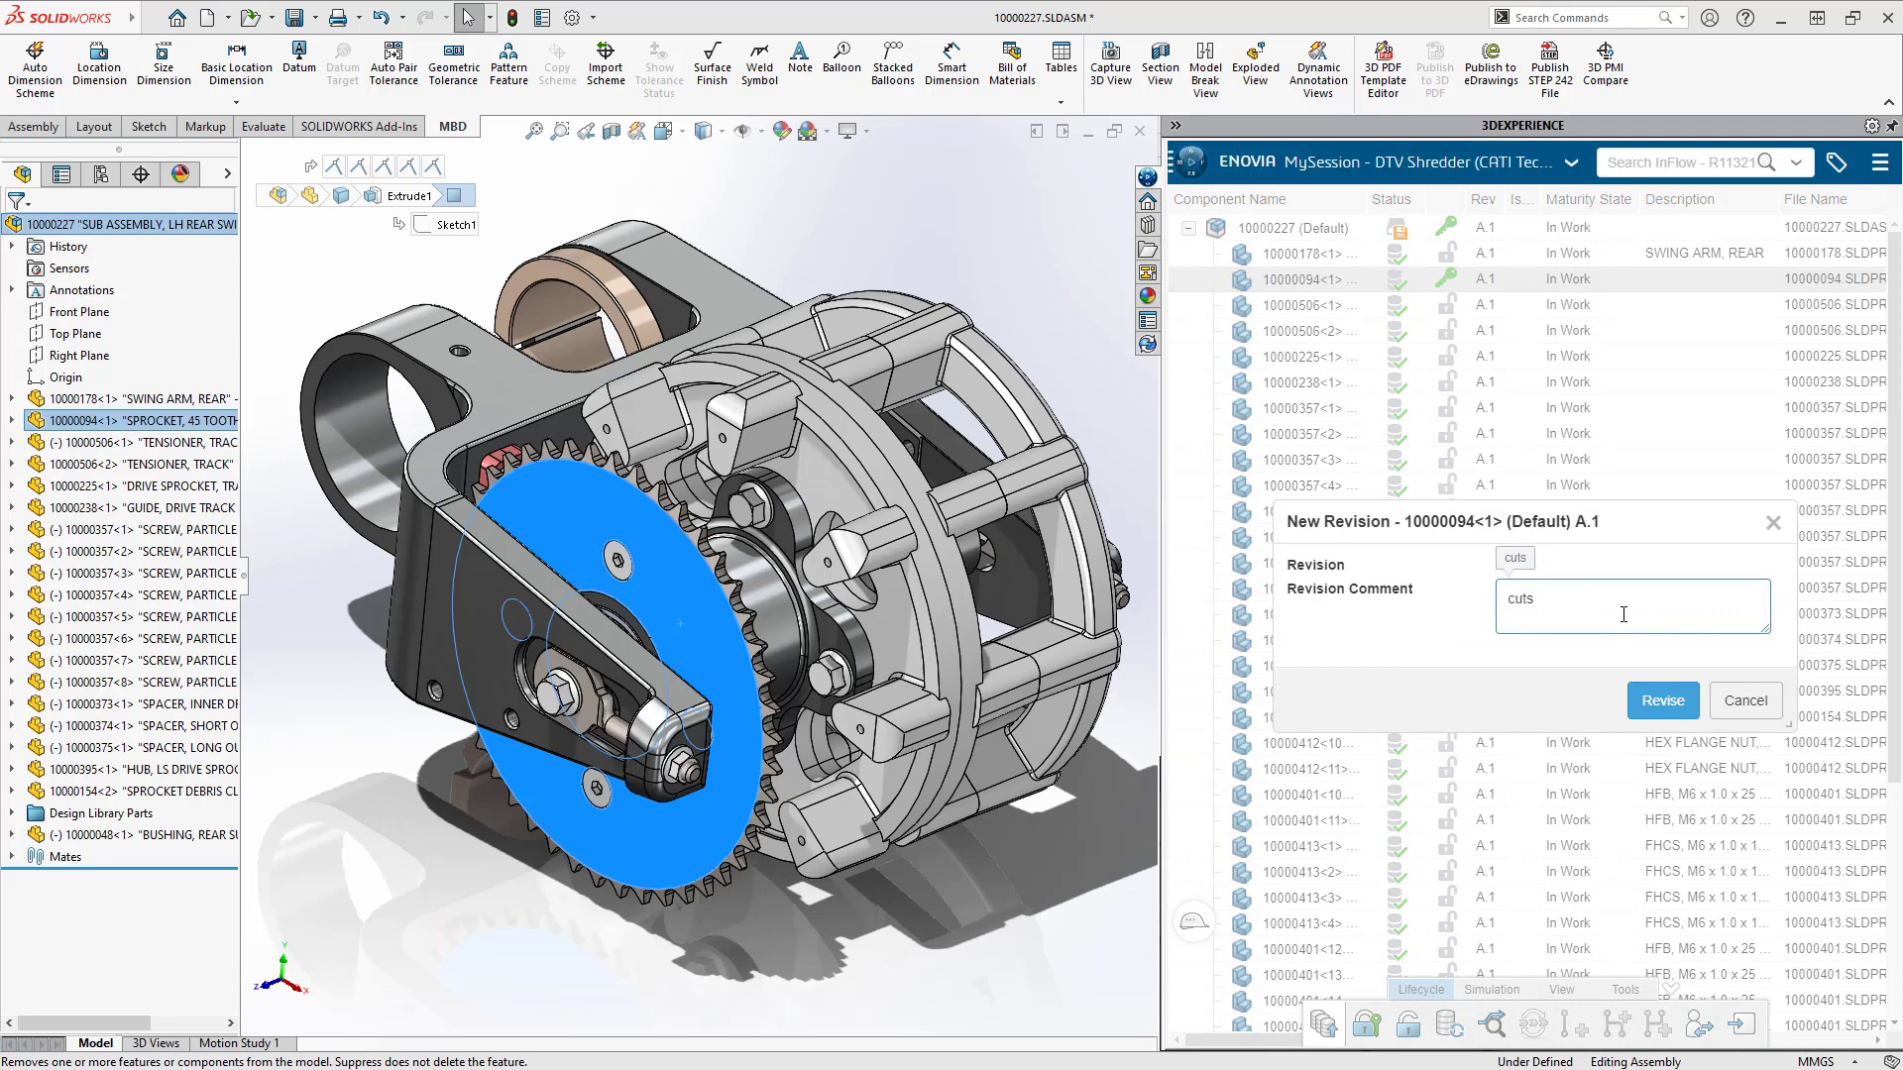
click(1660, 703)
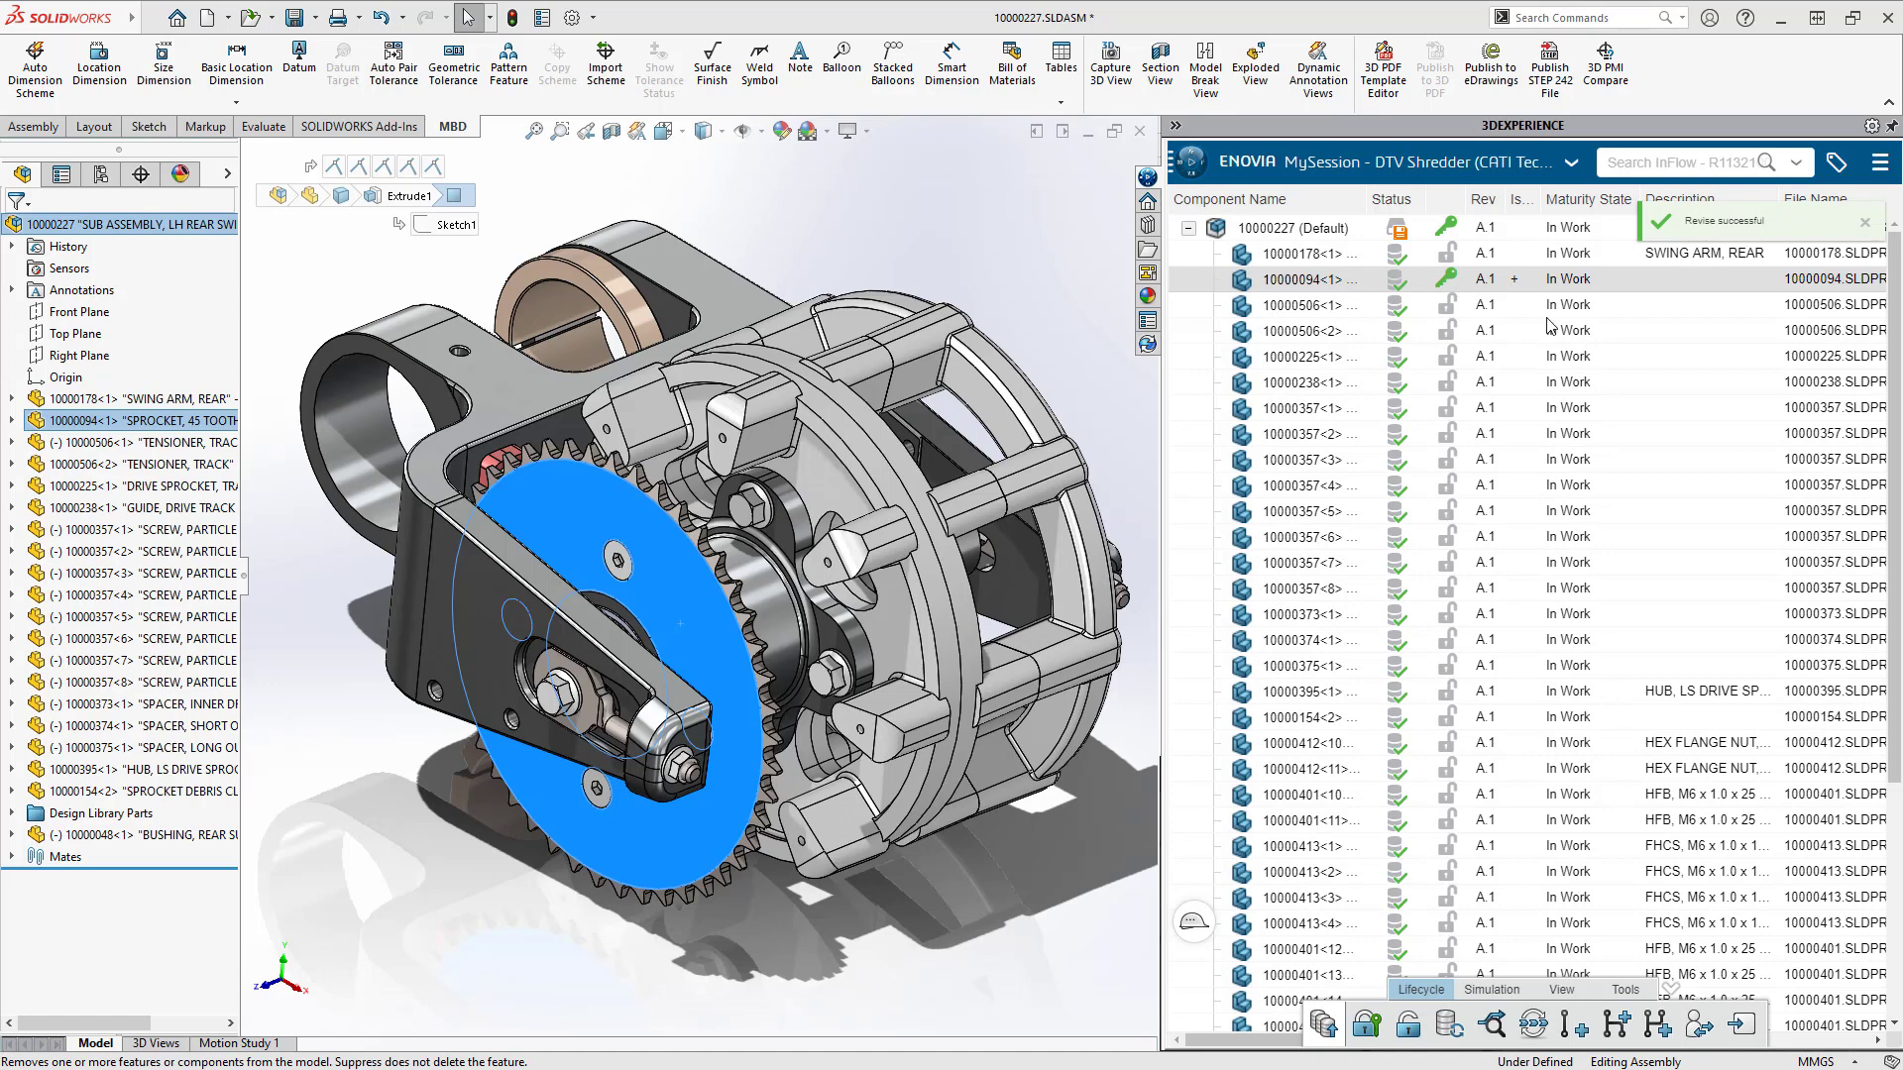
Step: Replace the sprocket 10000094 in the assembly by its revision B.1
mouse_move(1511, 283)
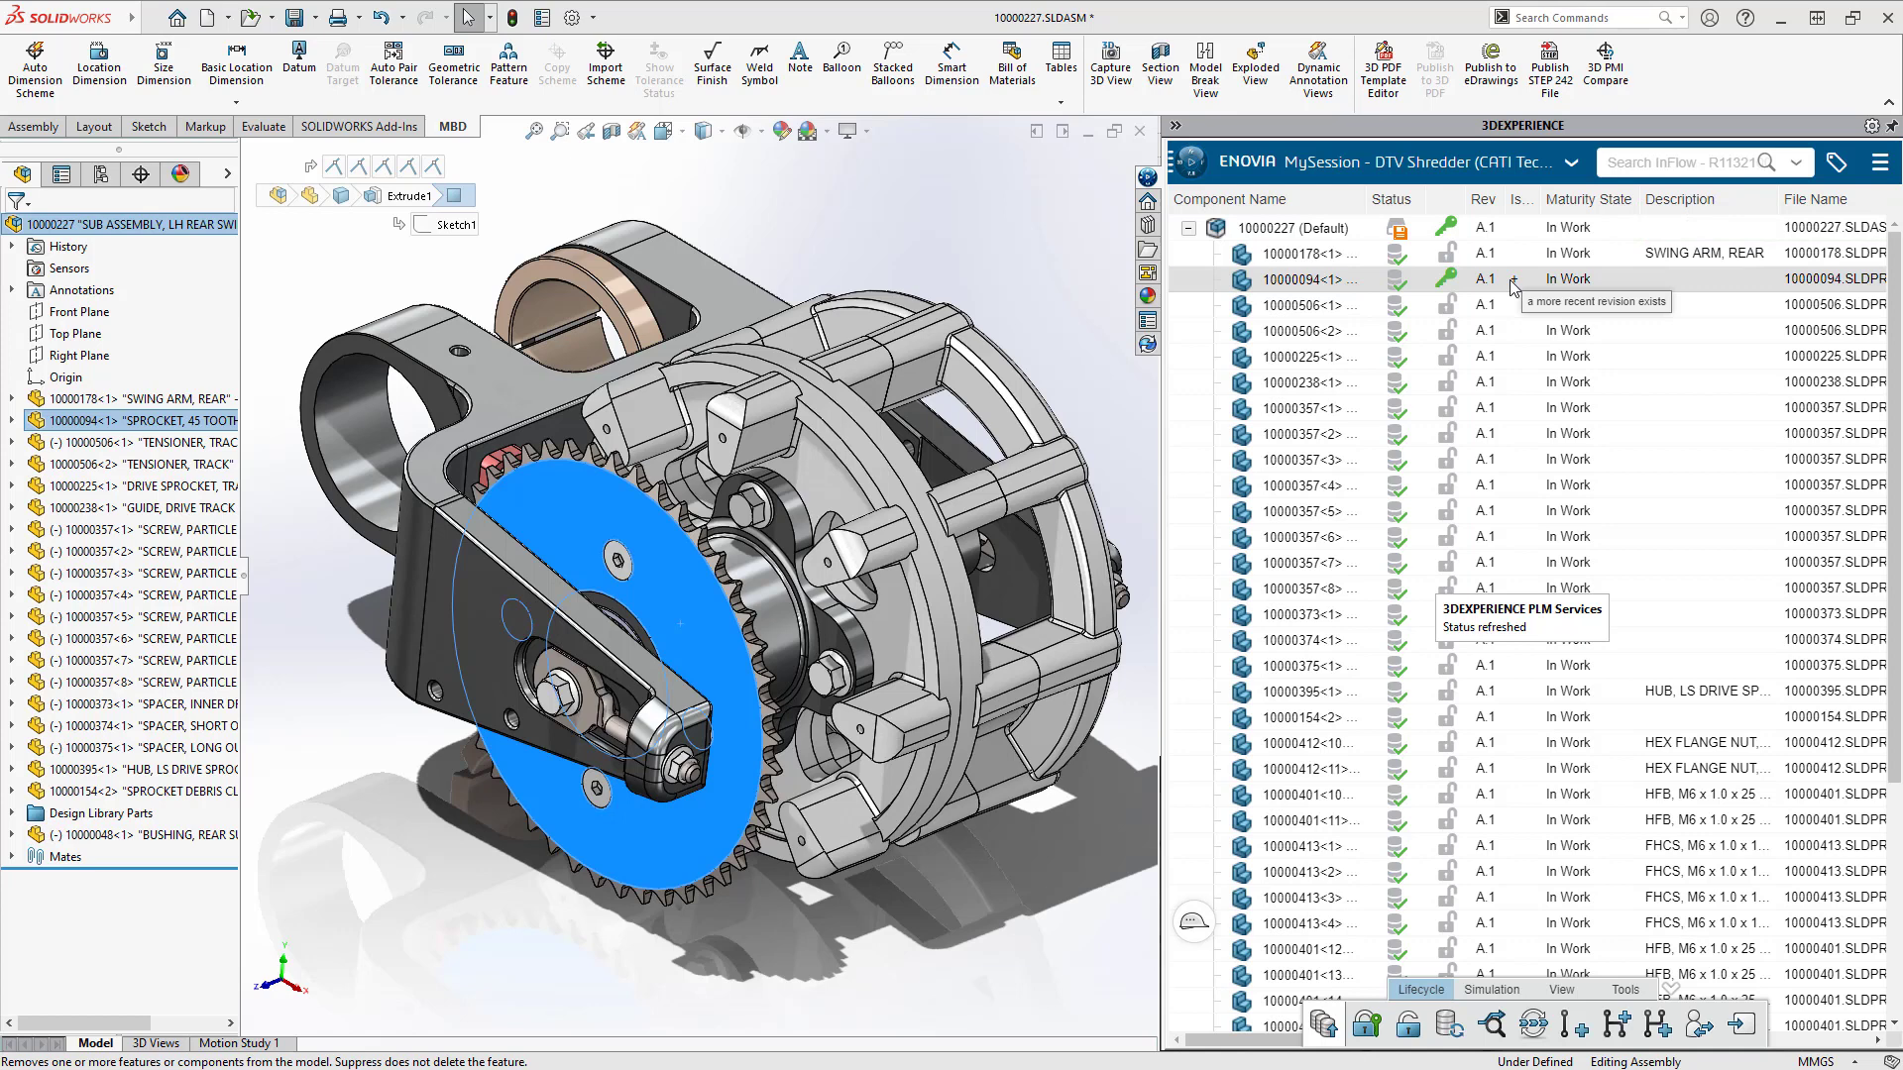
right_click(1513, 288)
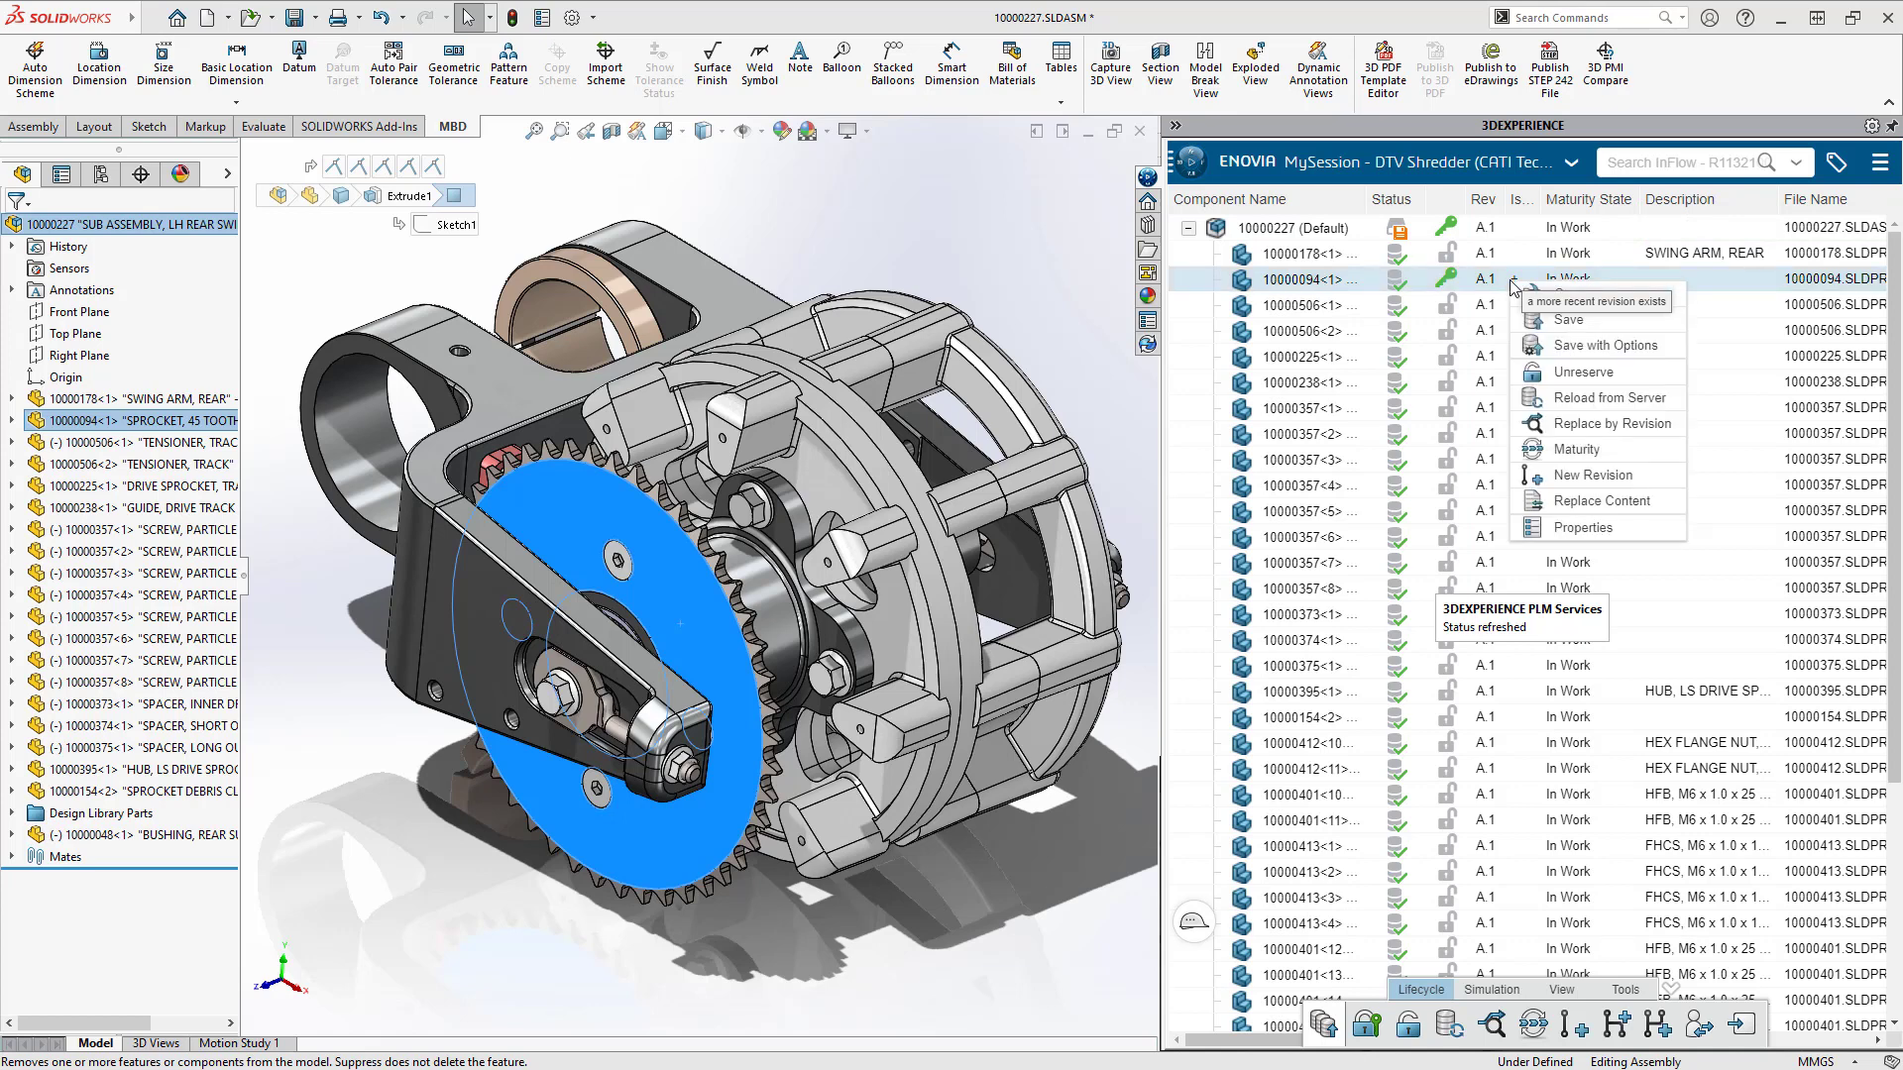
click(1611, 428)
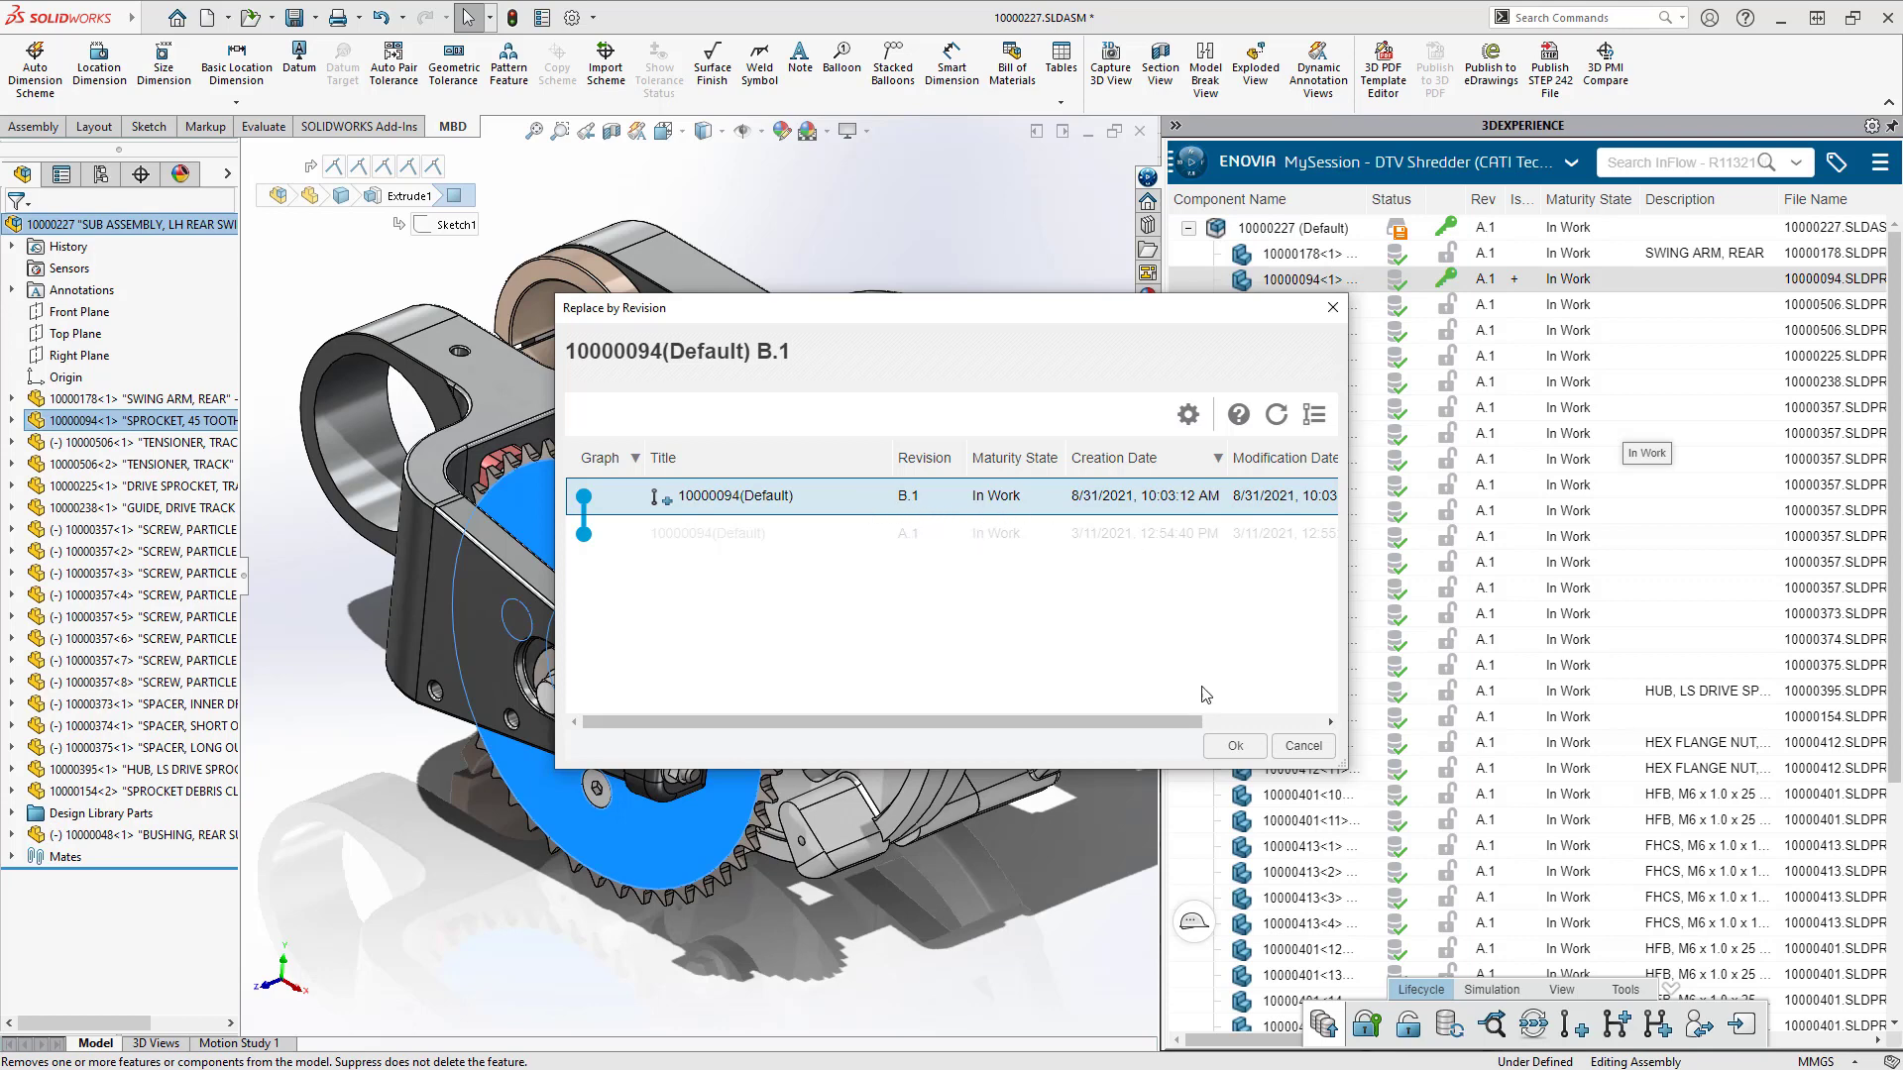
click(1234, 748)
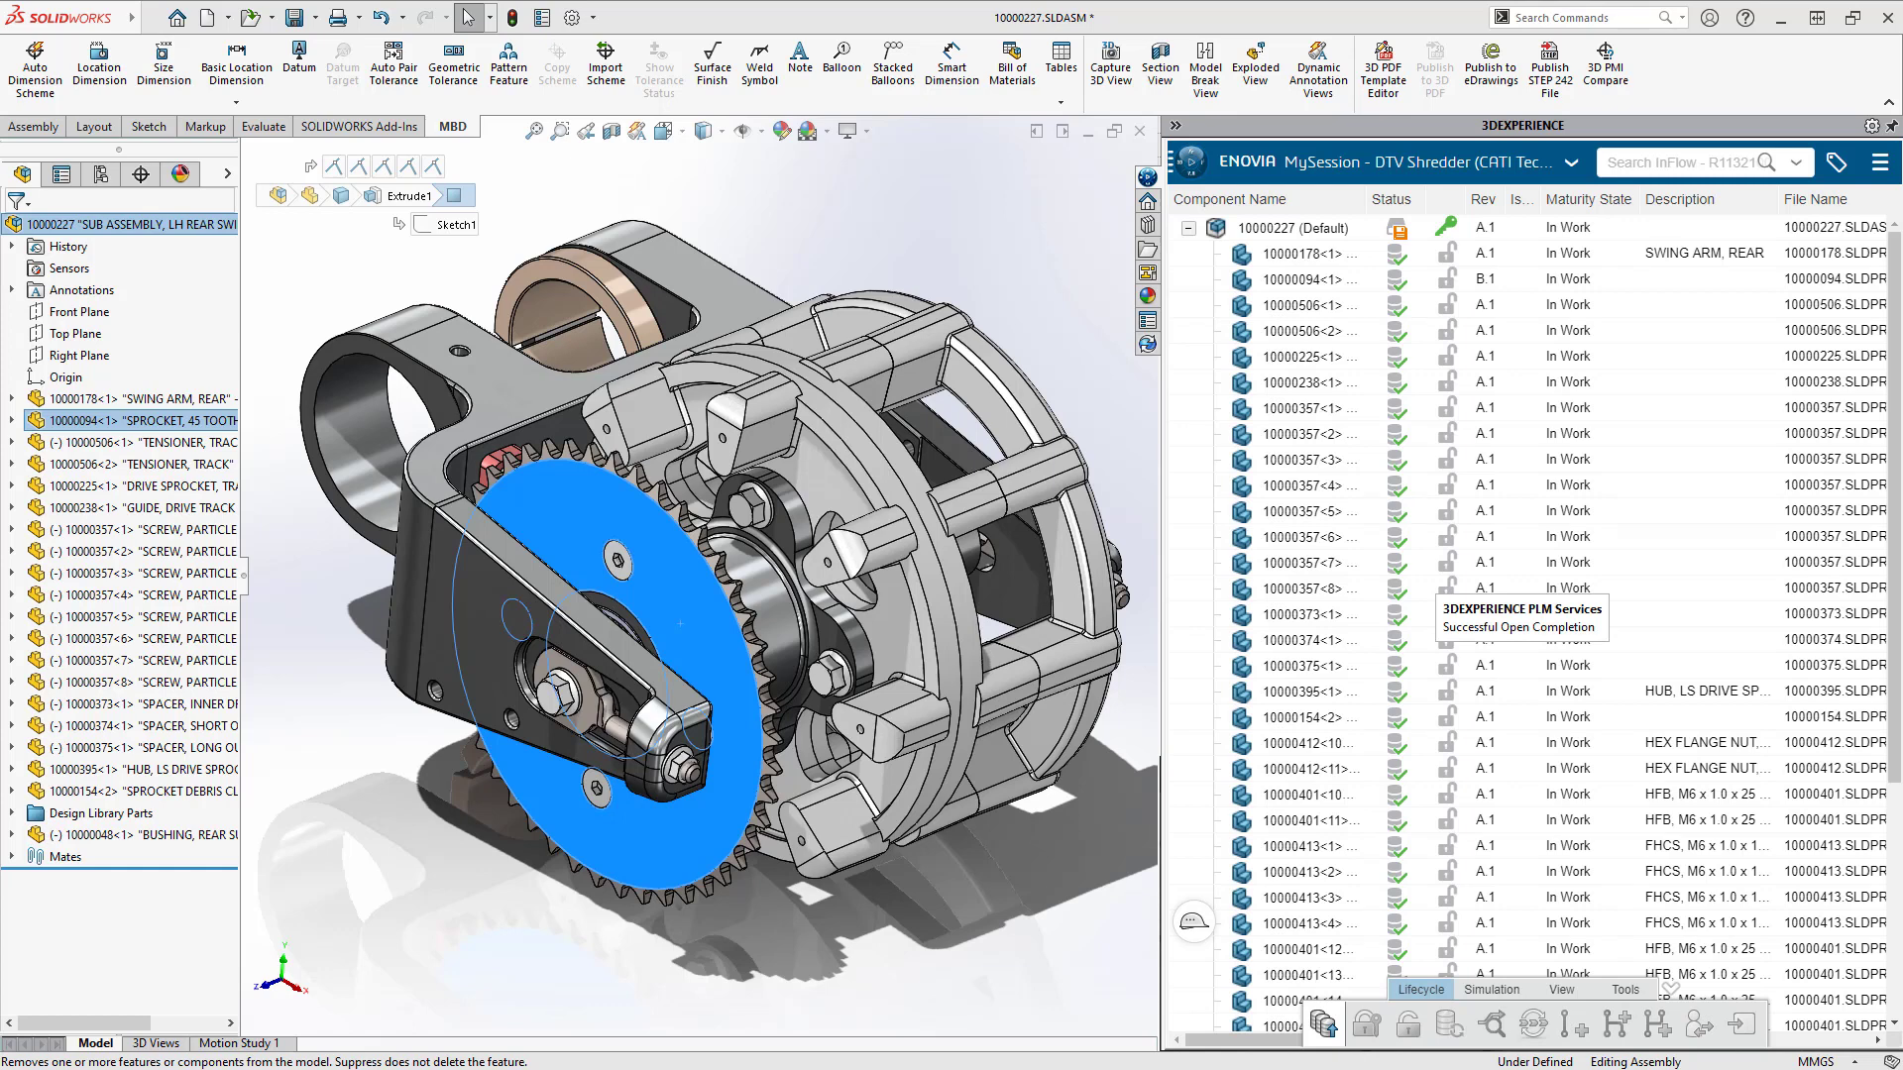
Step: Open the sprocket part 10000094 from the assembly in its own window, accepting the read-only notice
click(783, 590)
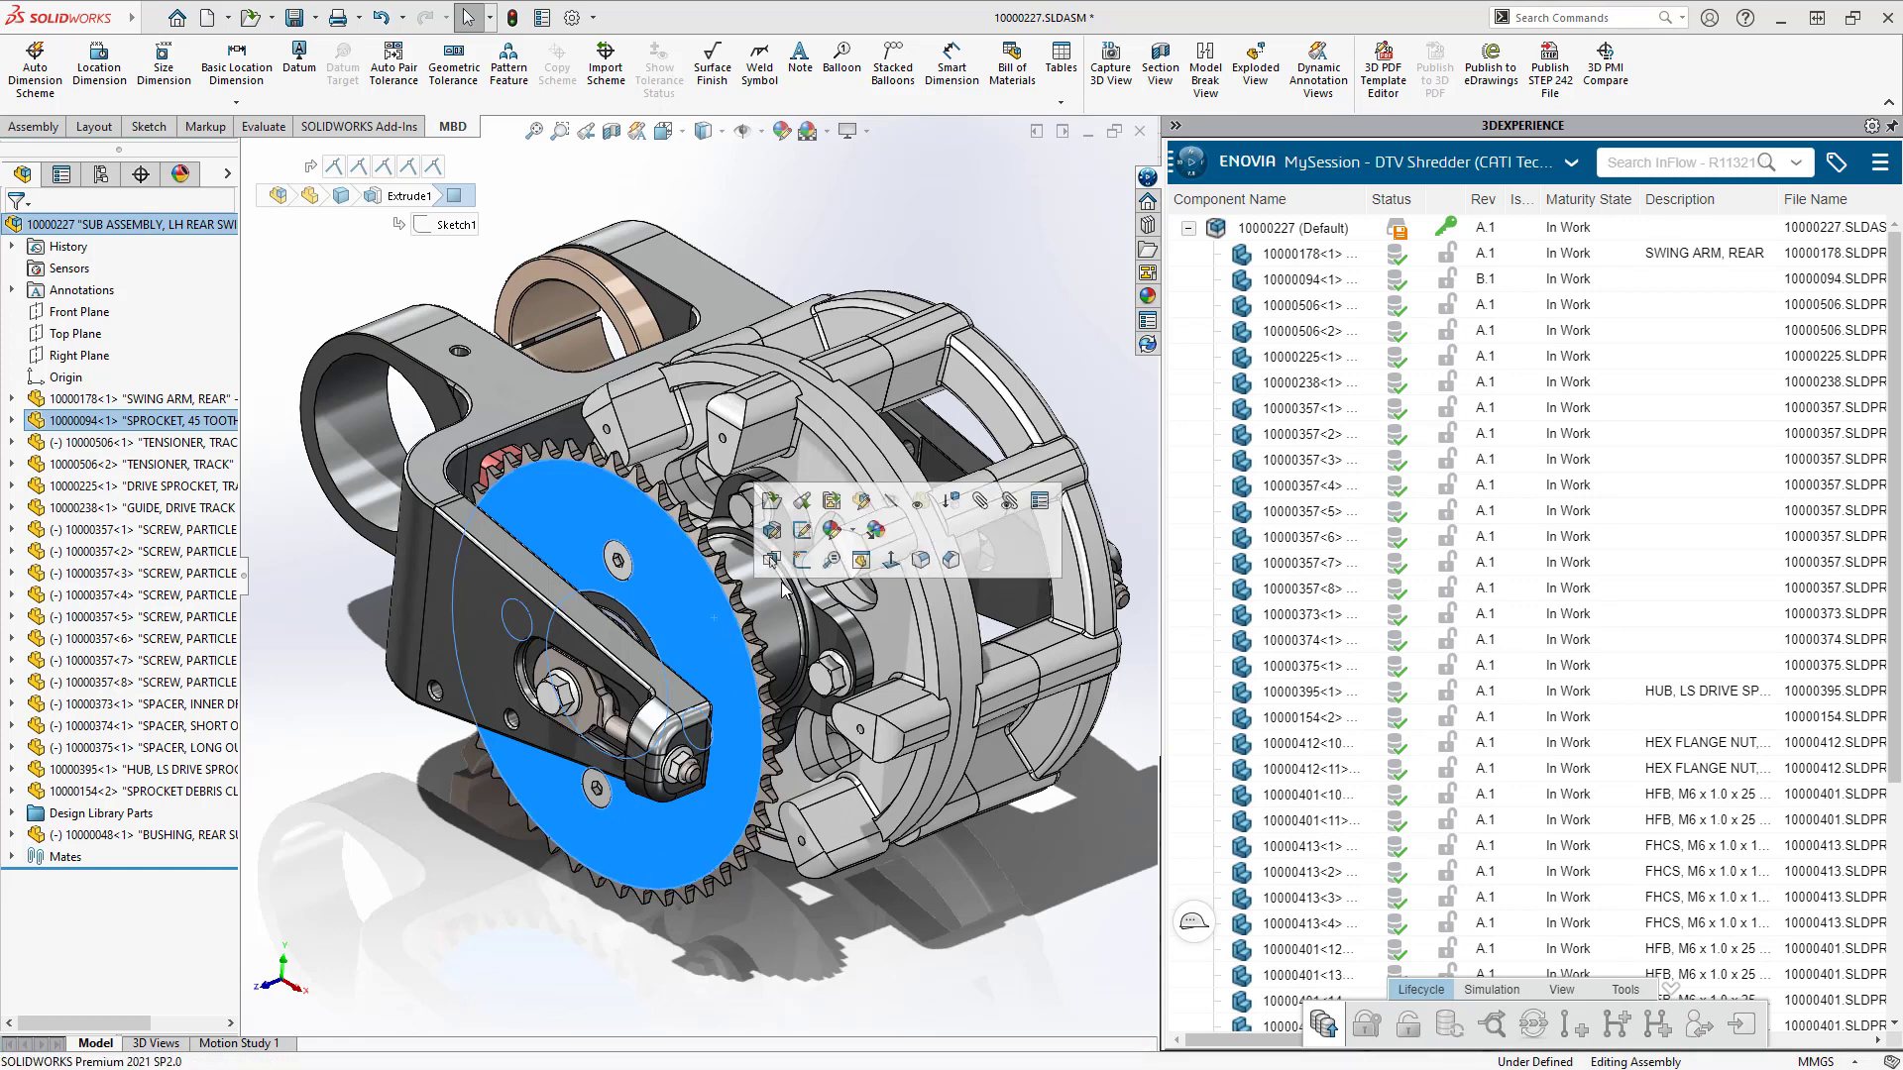
click(771, 512)
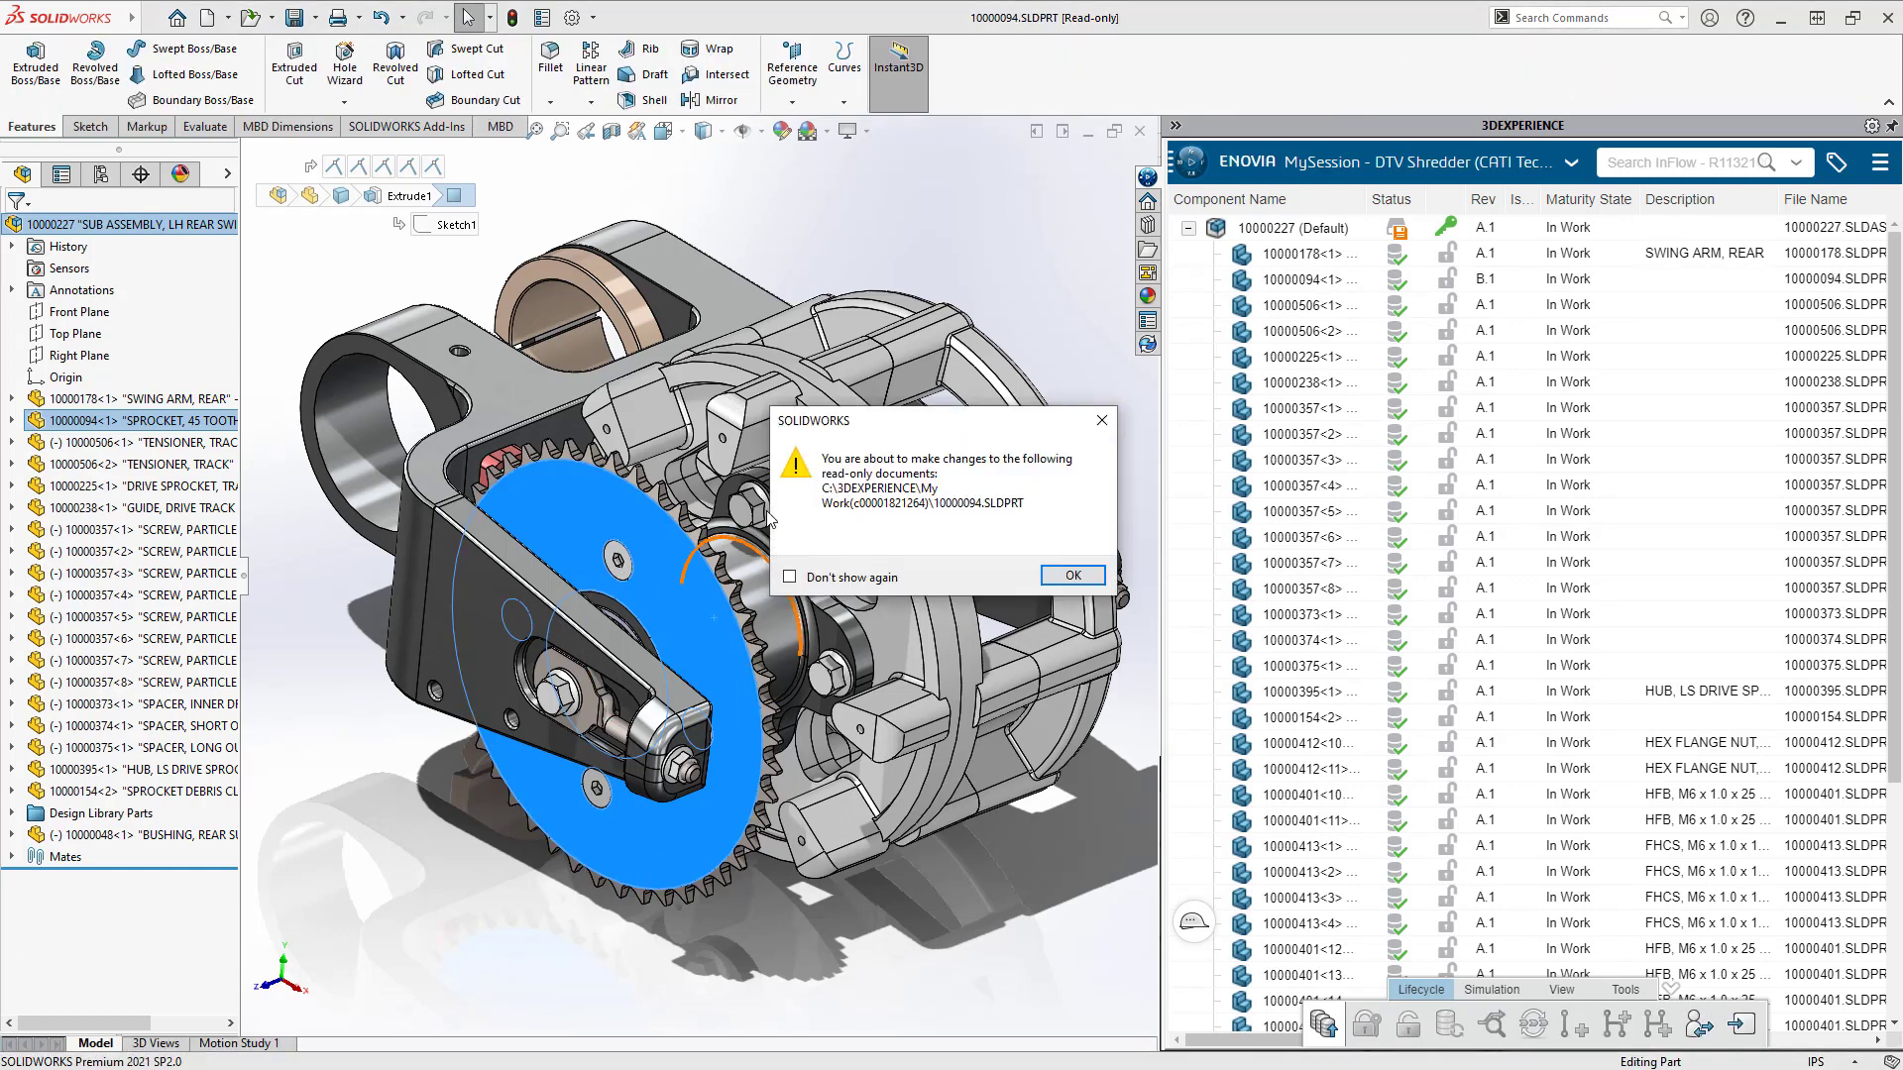
click(1074, 575)
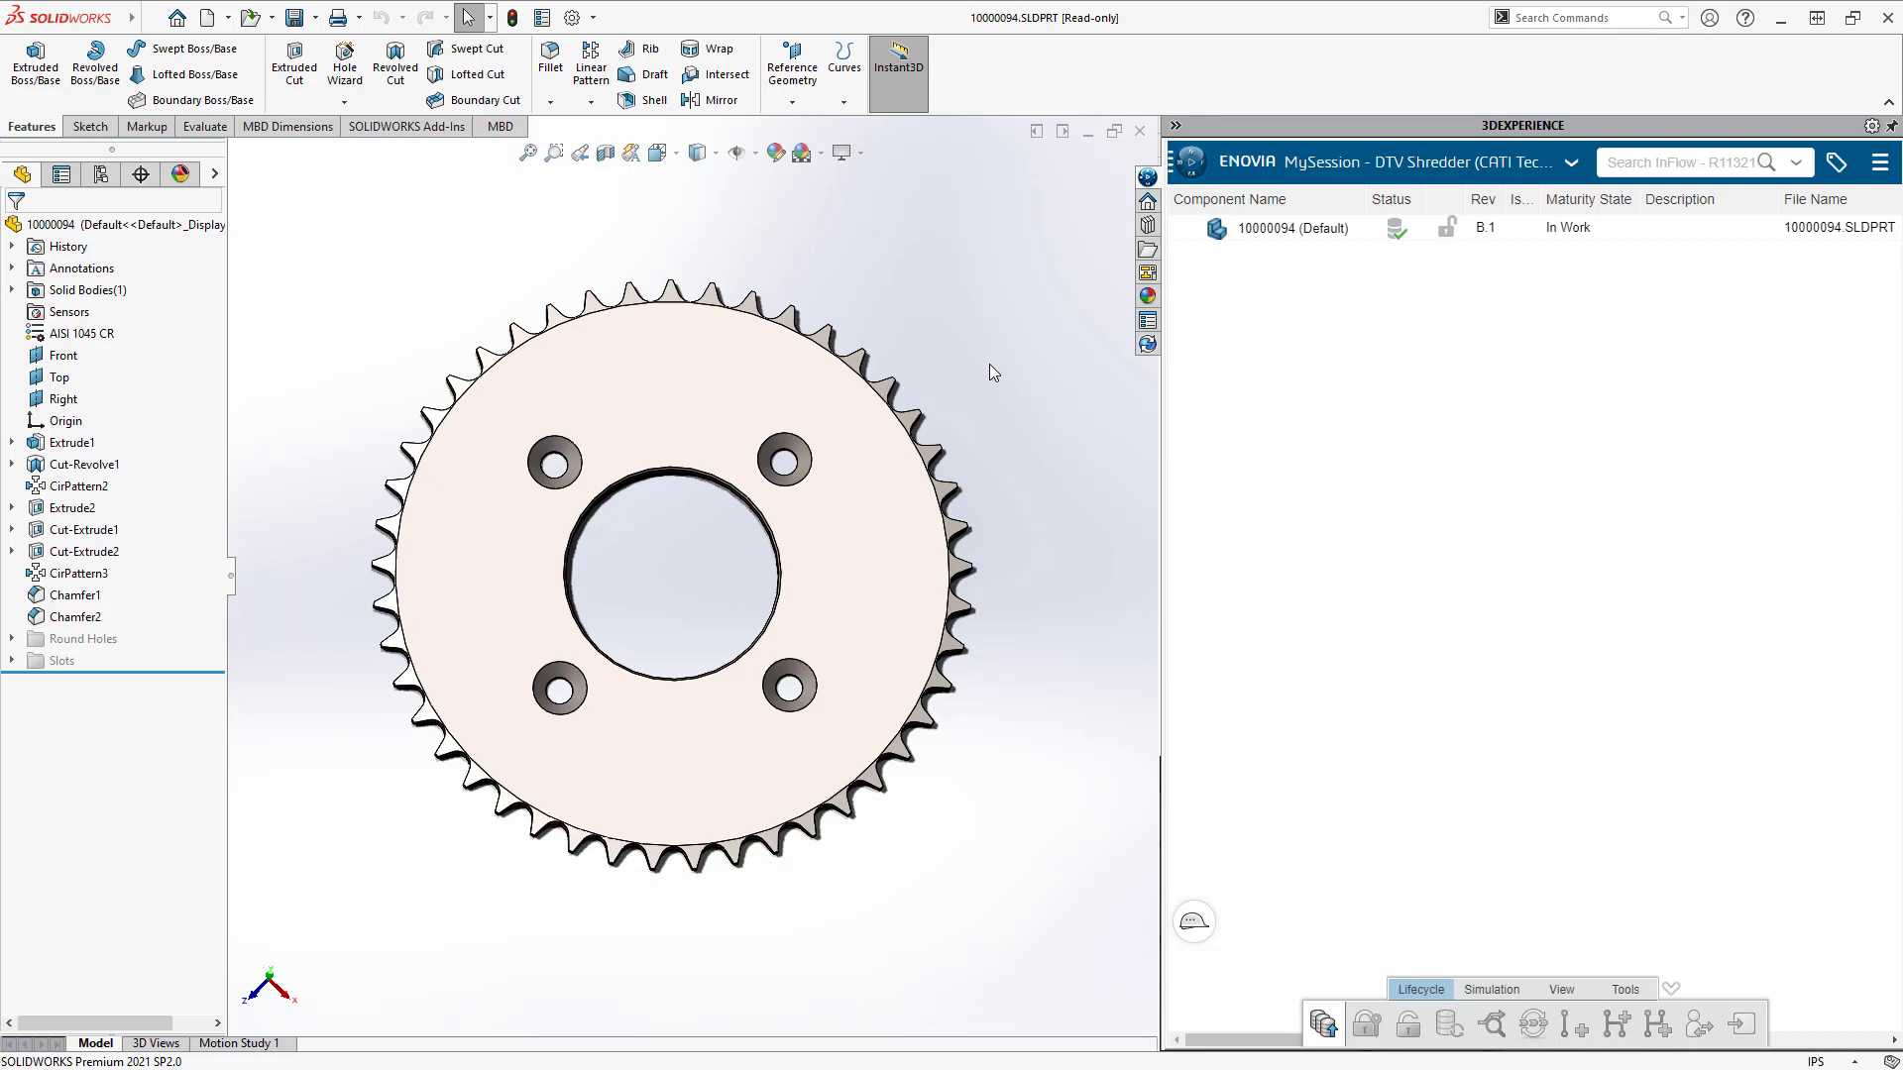
Step: Reserve revision B.1 of the opened sprocket part for editing
middle_drag(989, 365, 940, 466)
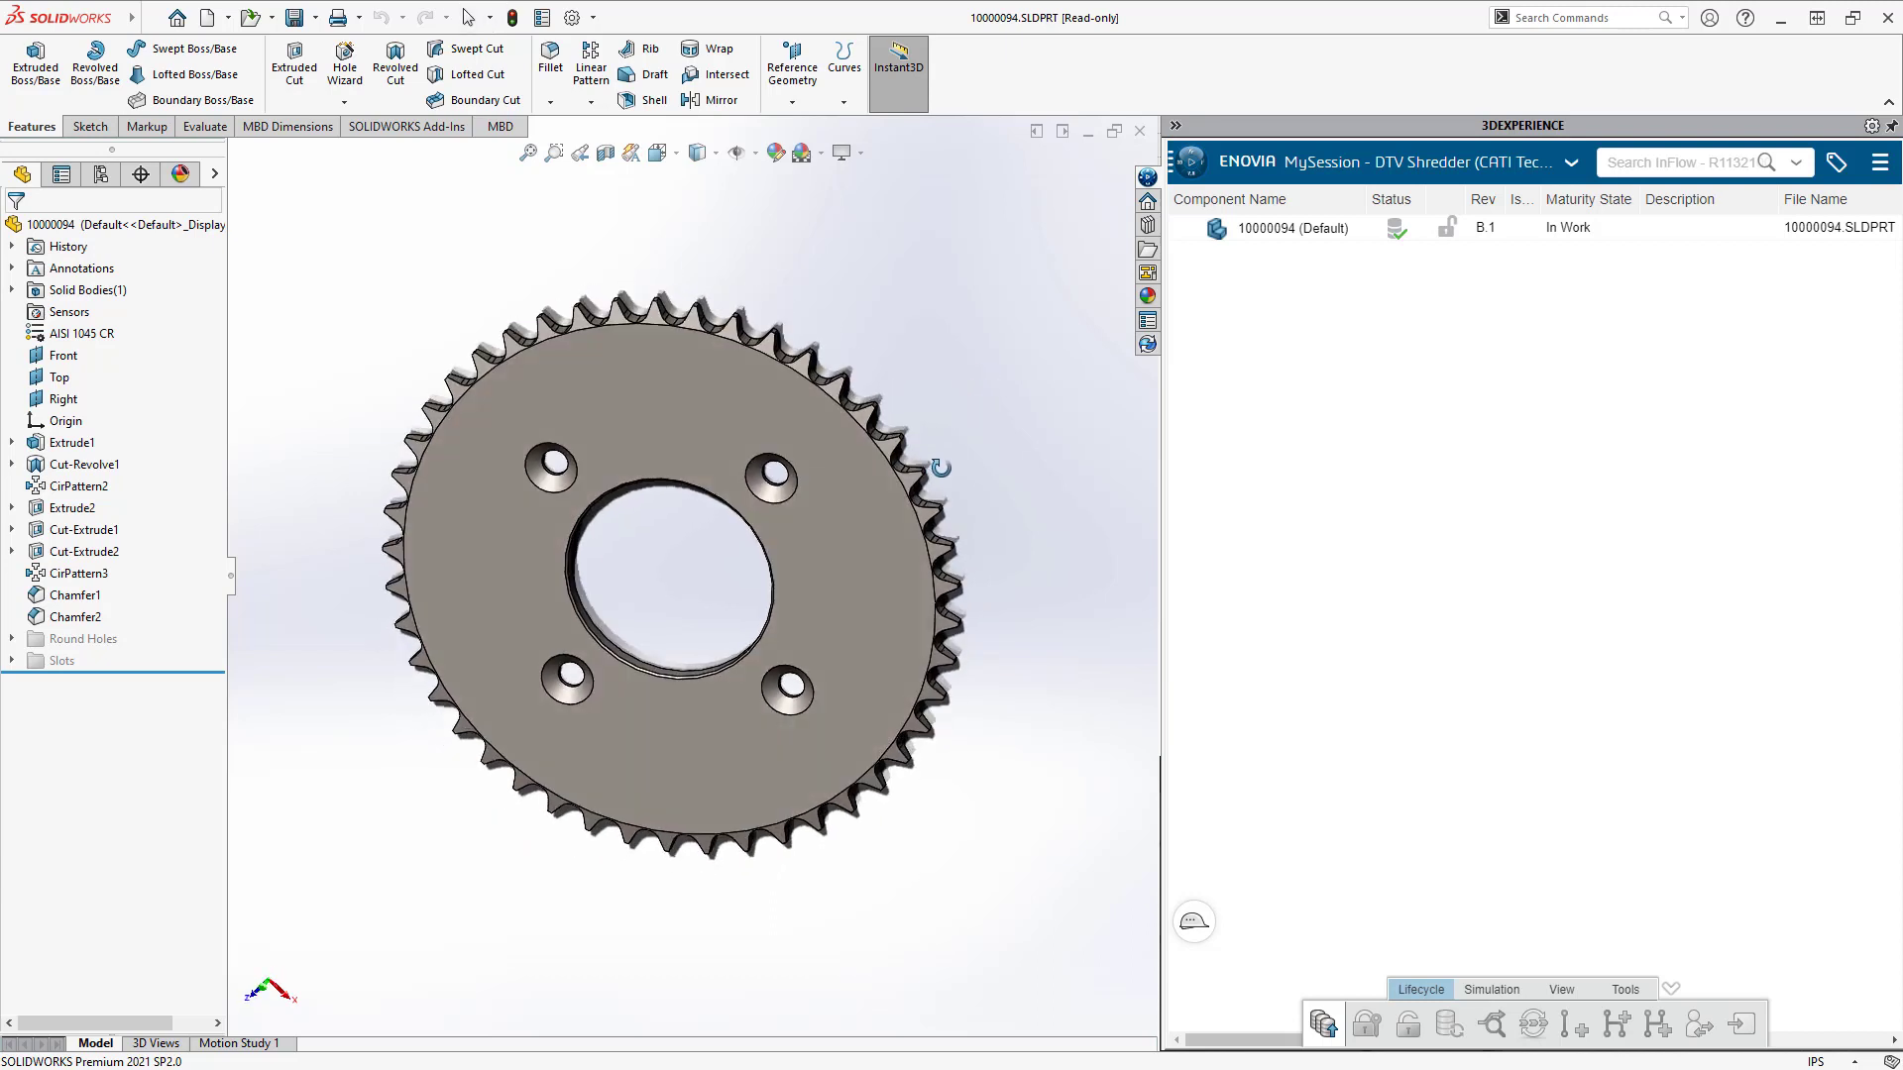
right_click(1273, 236)
click(1358, 312)
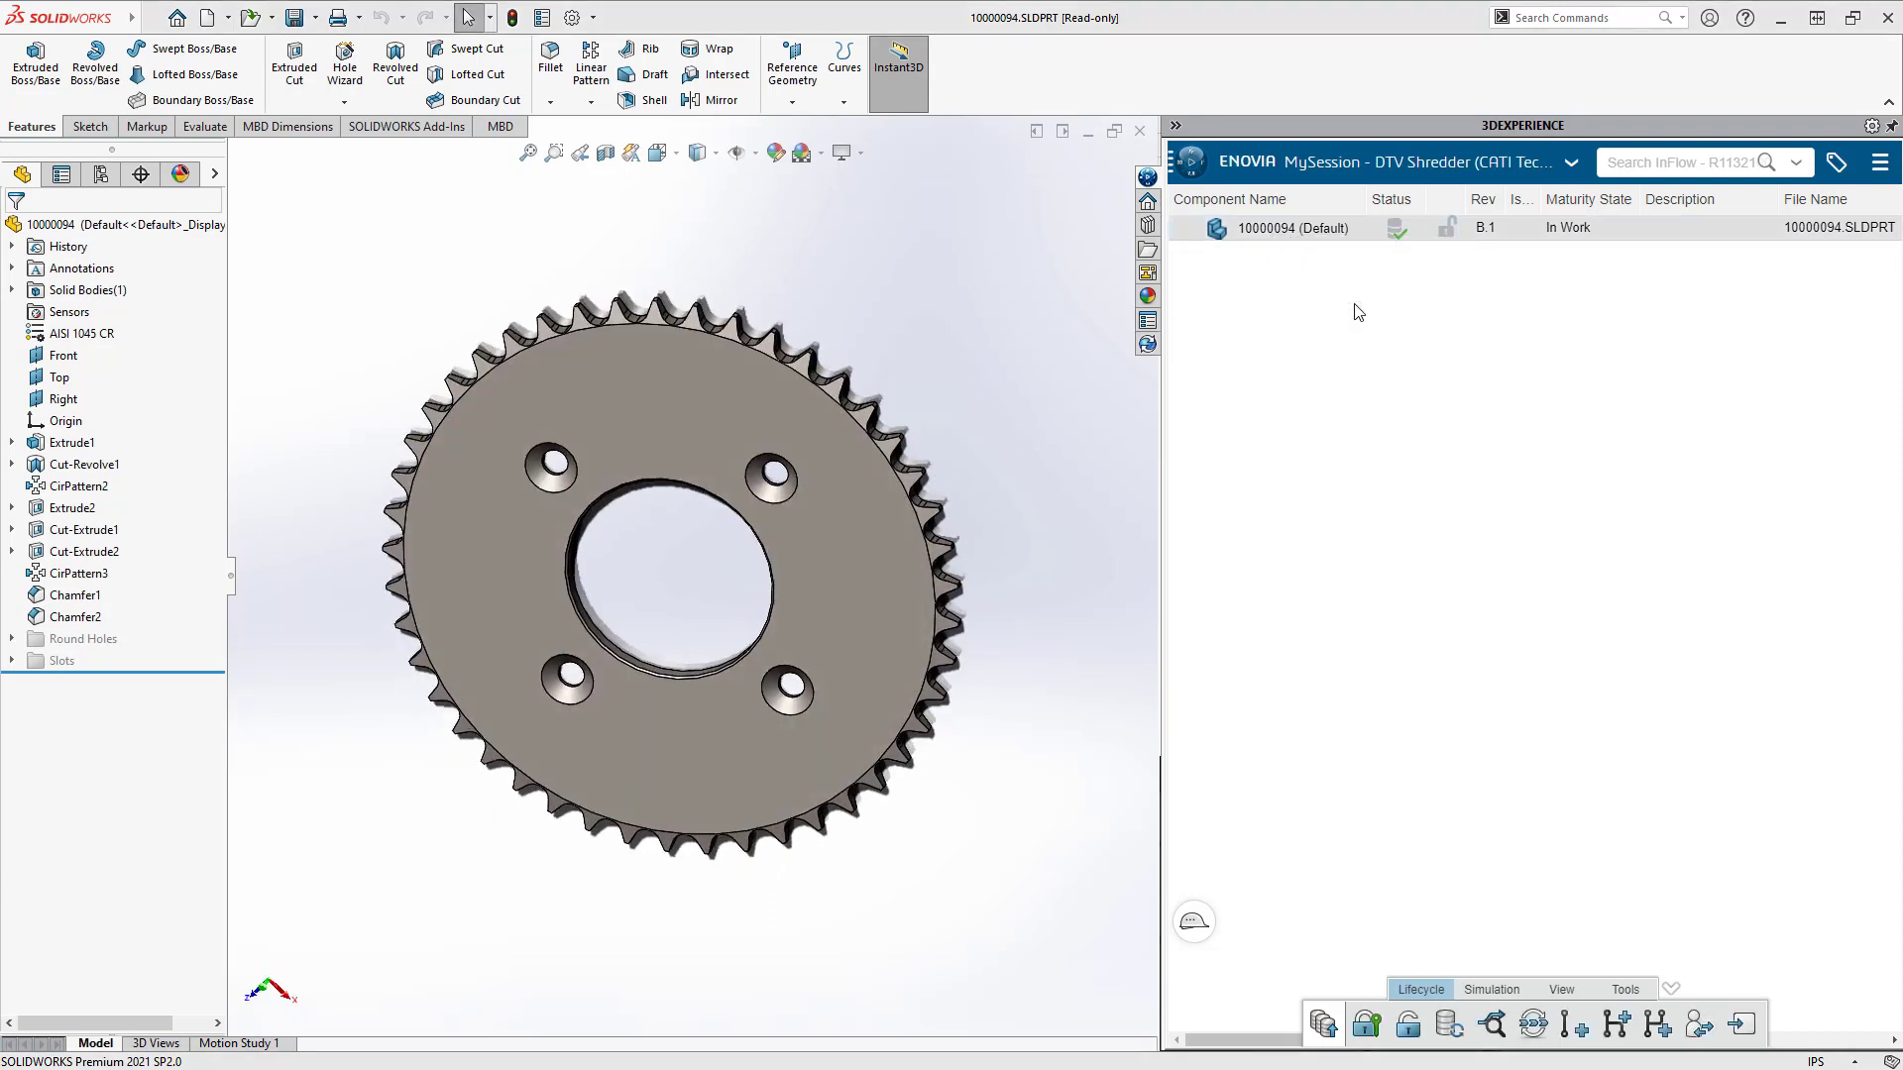
Step: Unsuppress the Round Hole cut and its circular pattern CirPattern4 in the Round Holes folder
middle_drag(909, 496, 850, 496)
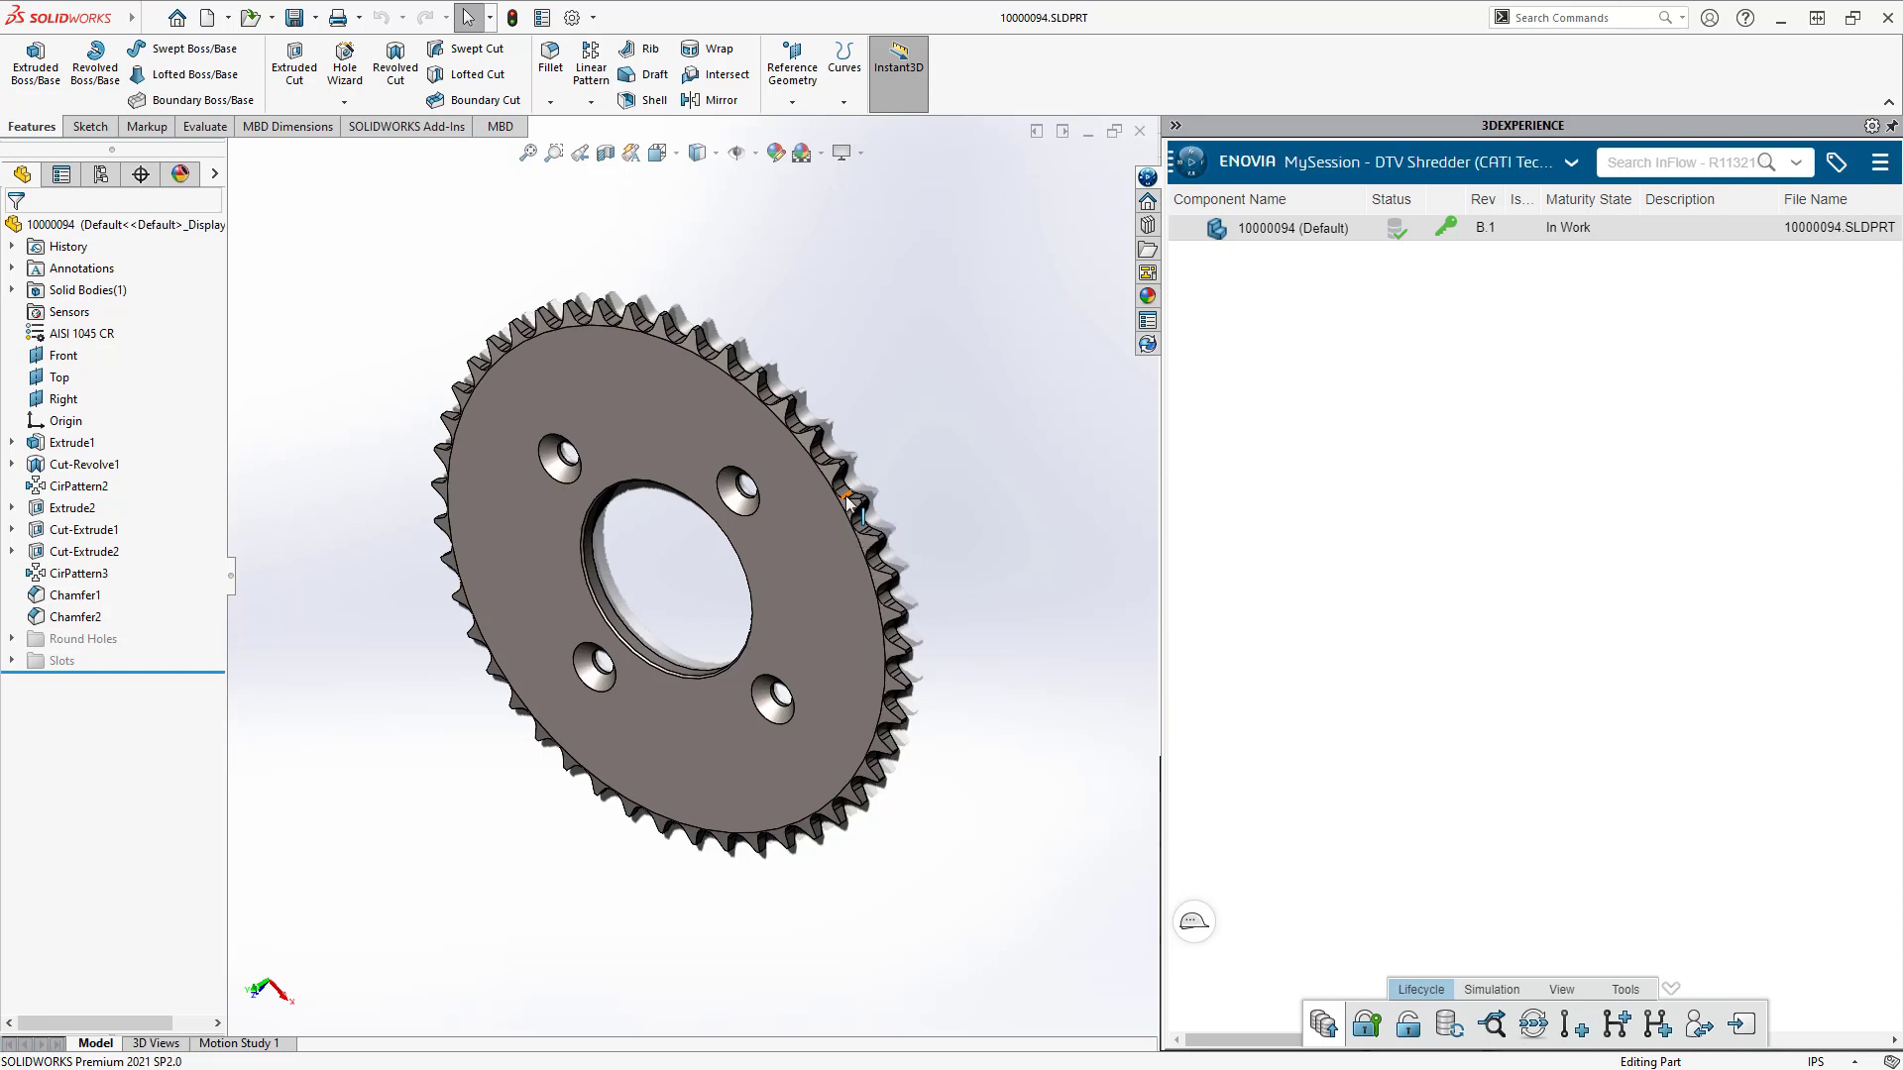
click(12, 639)
right_click(65, 660)
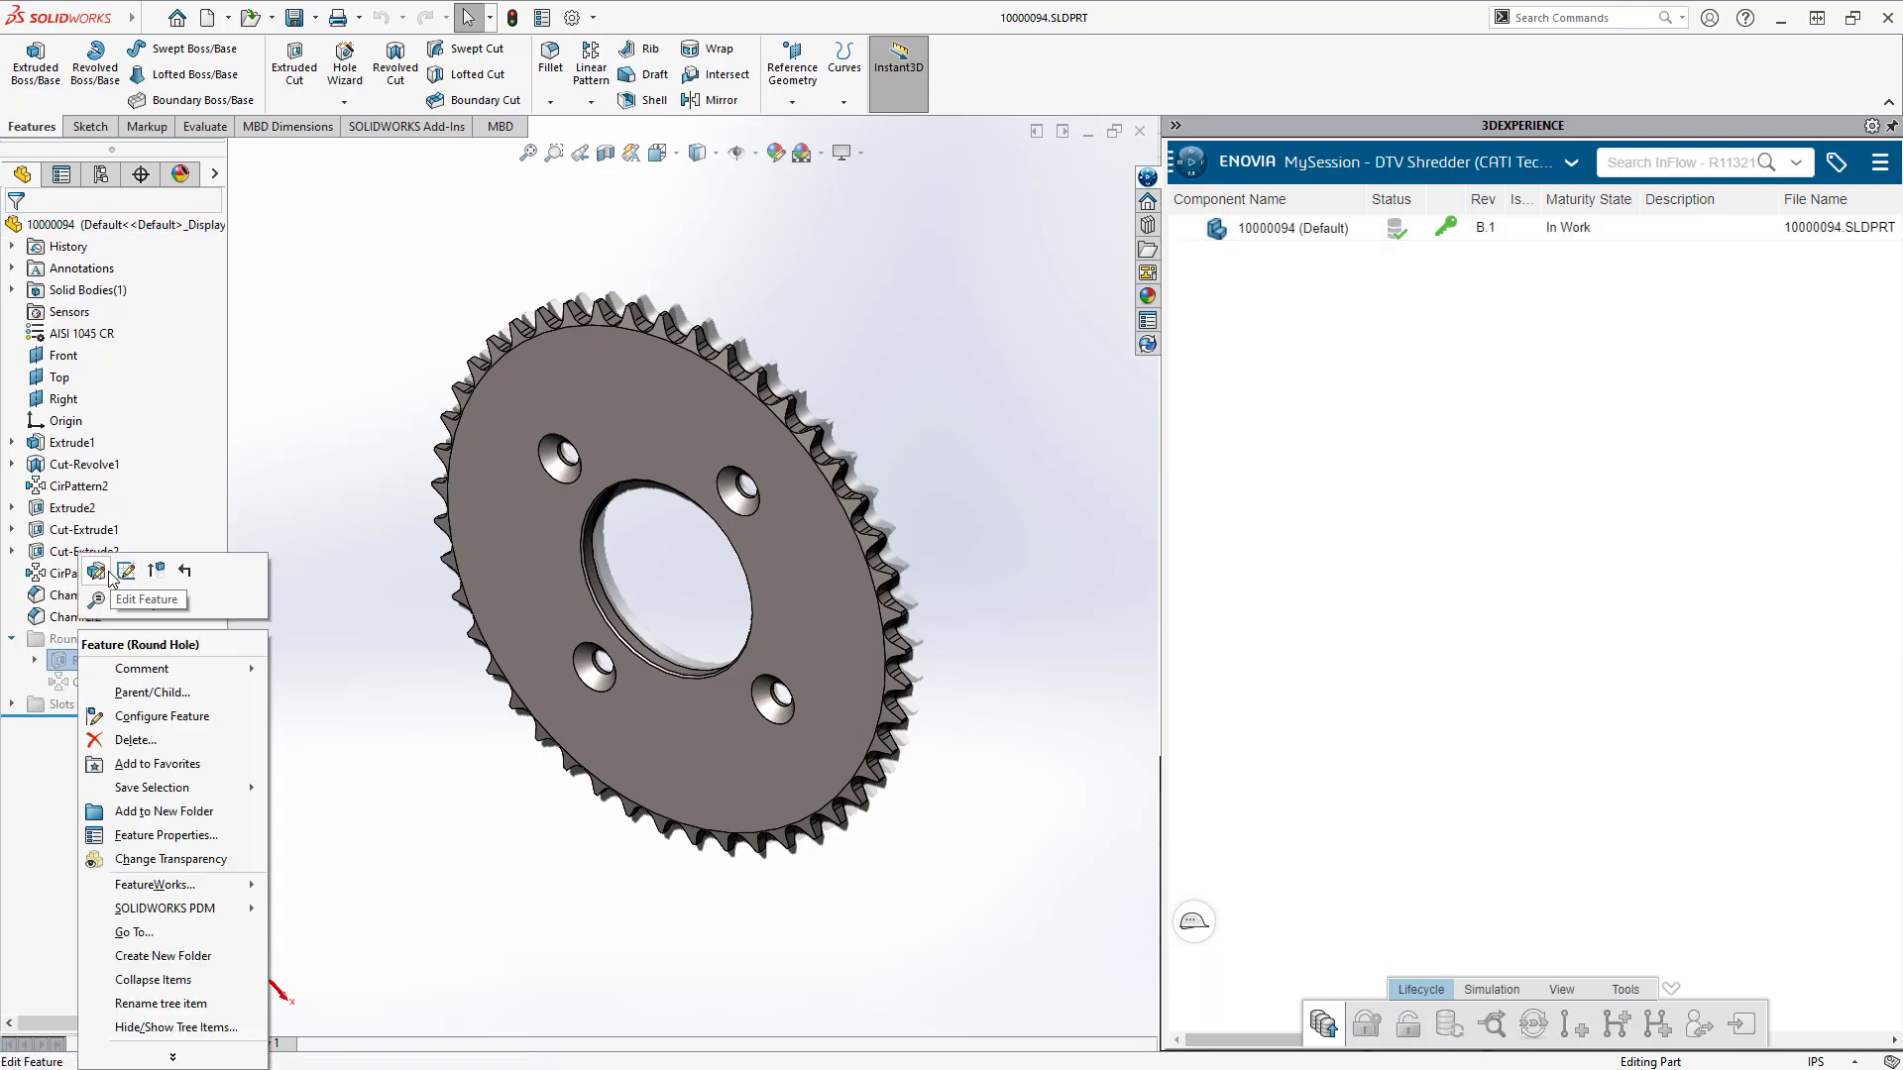
click(155, 570)
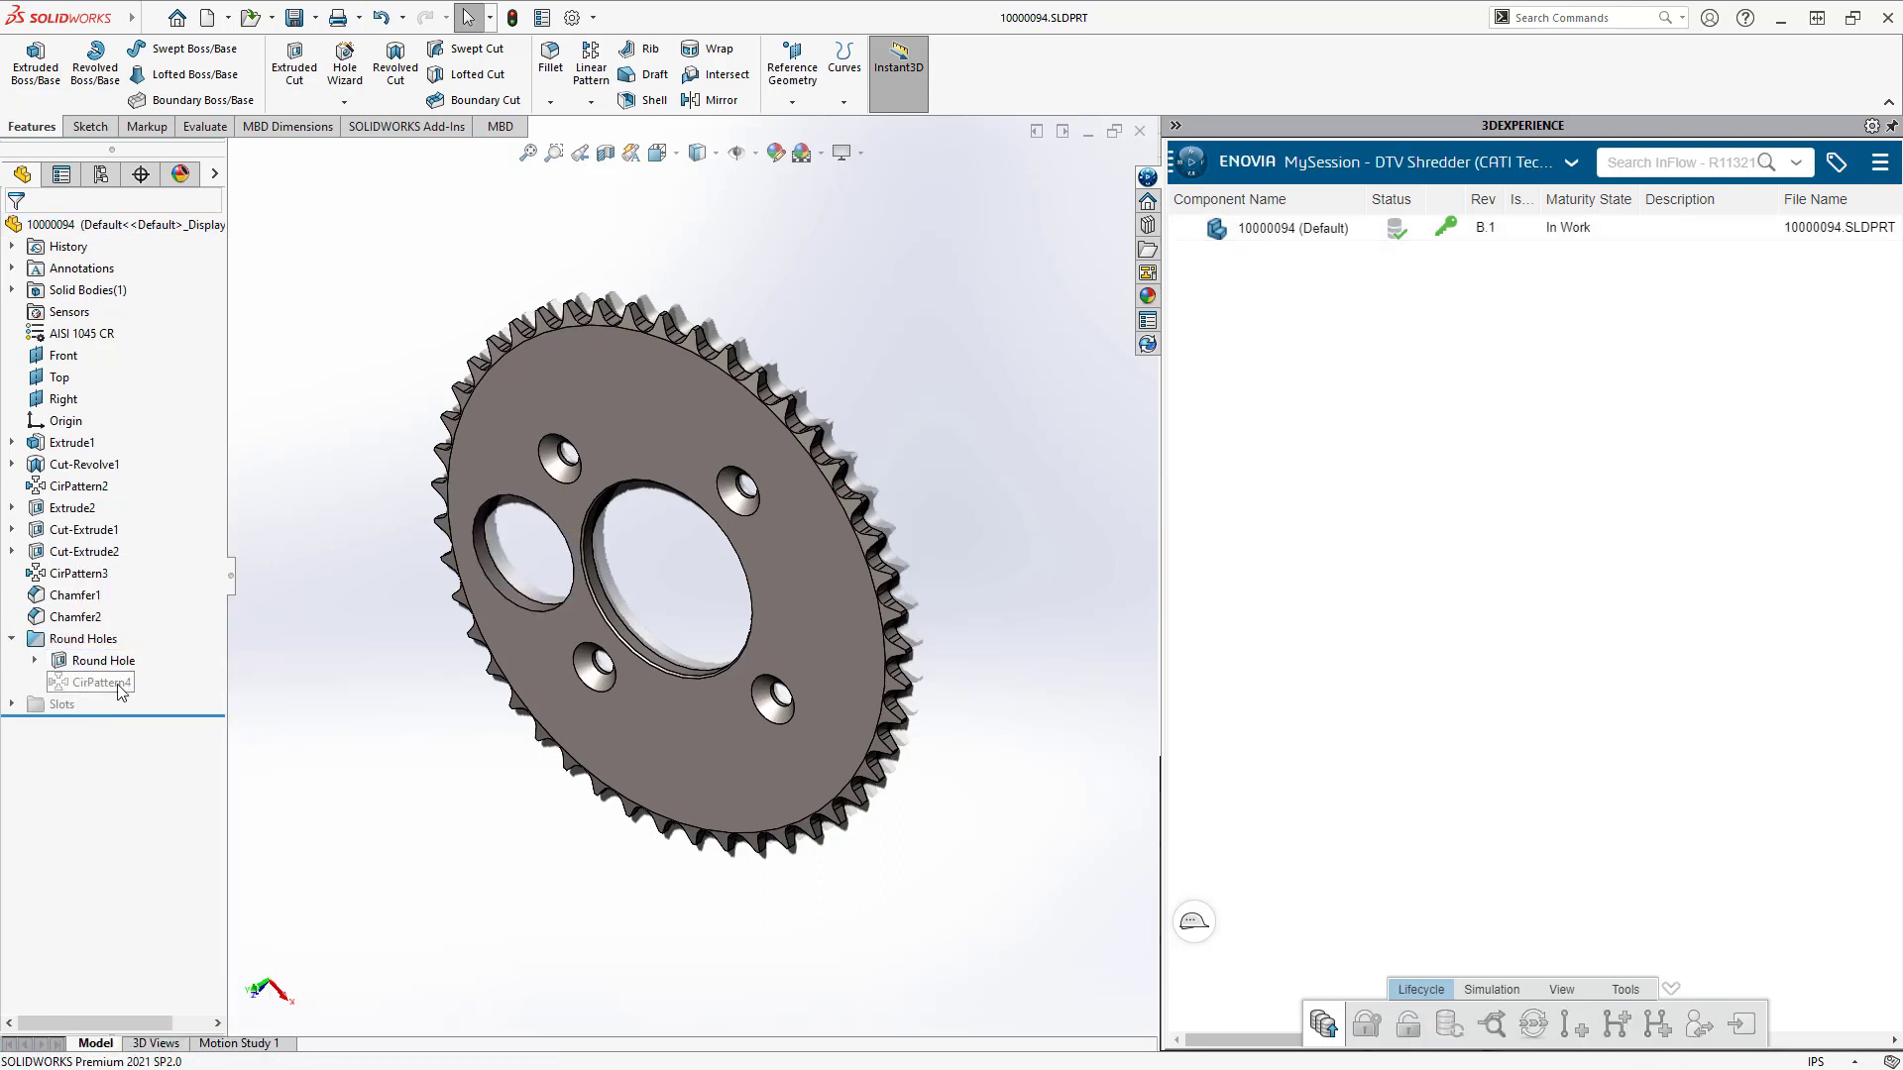
right_click(129, 684)
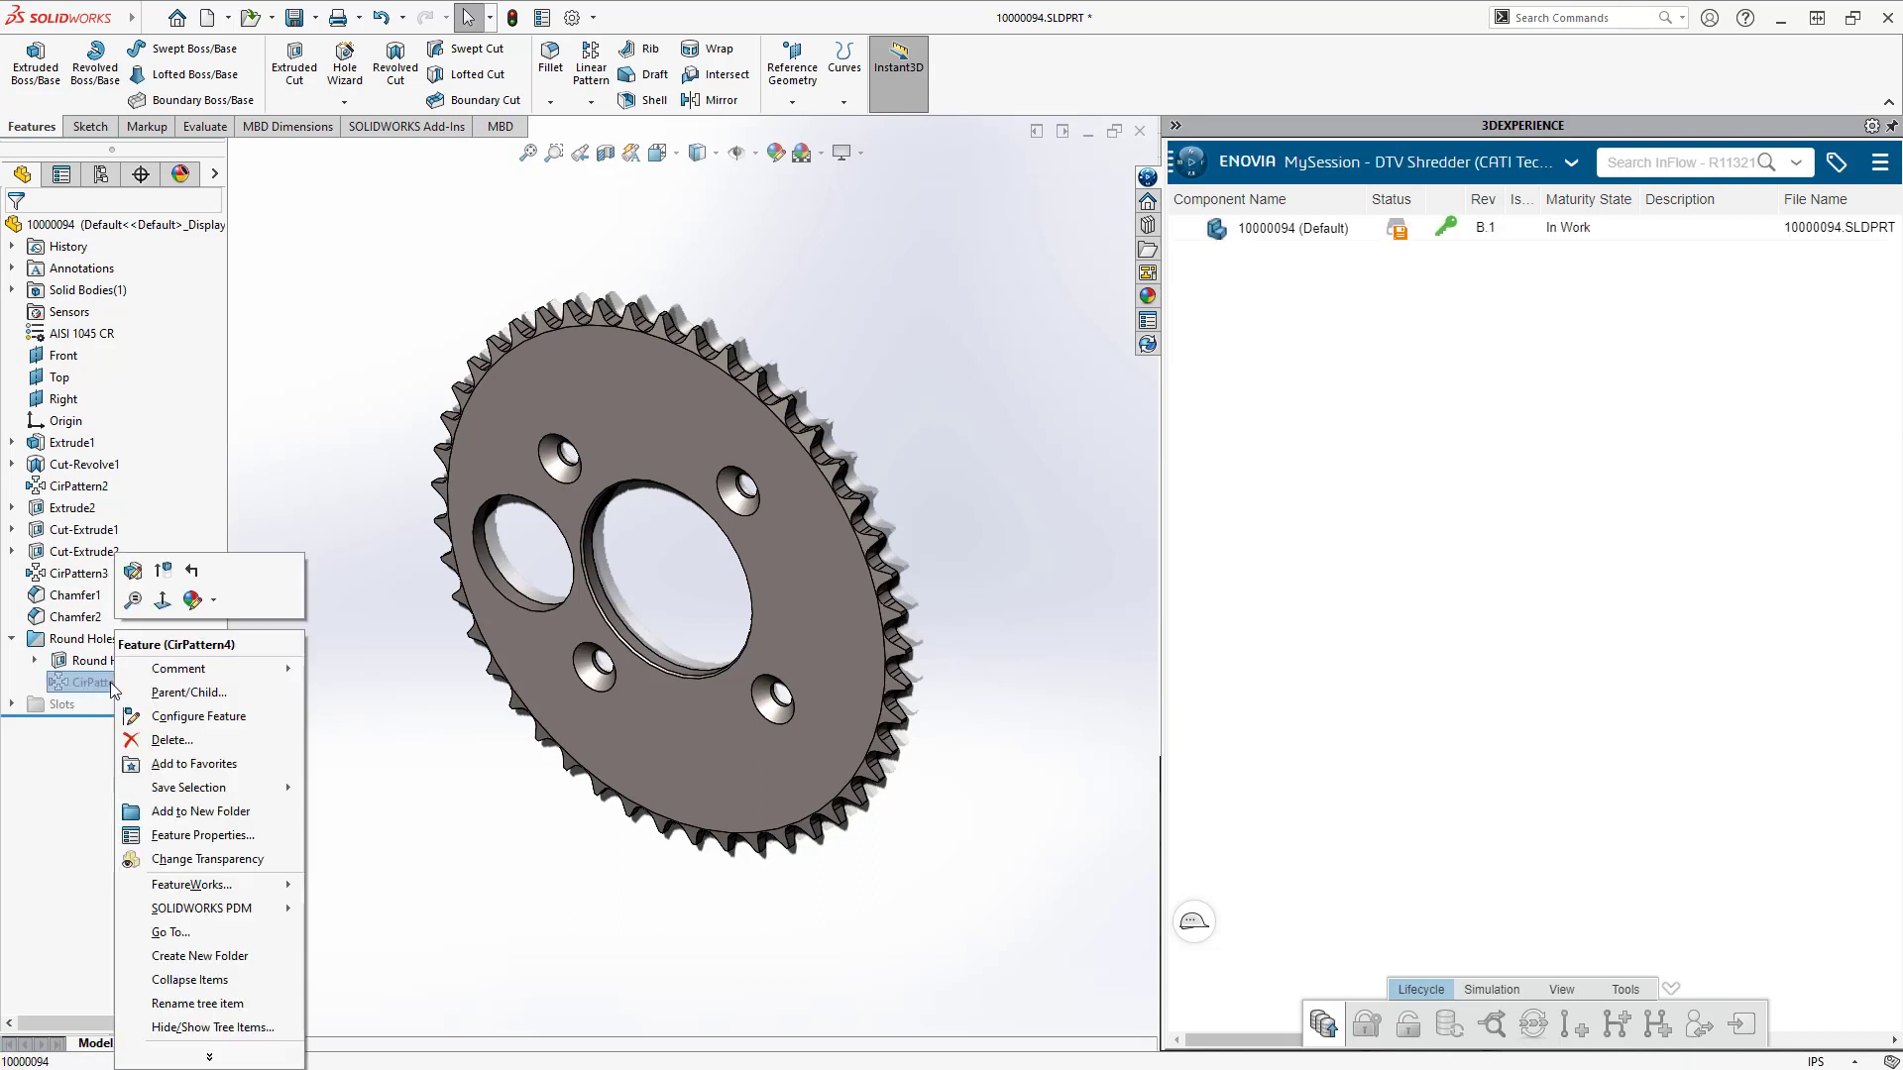
click(163, 575)
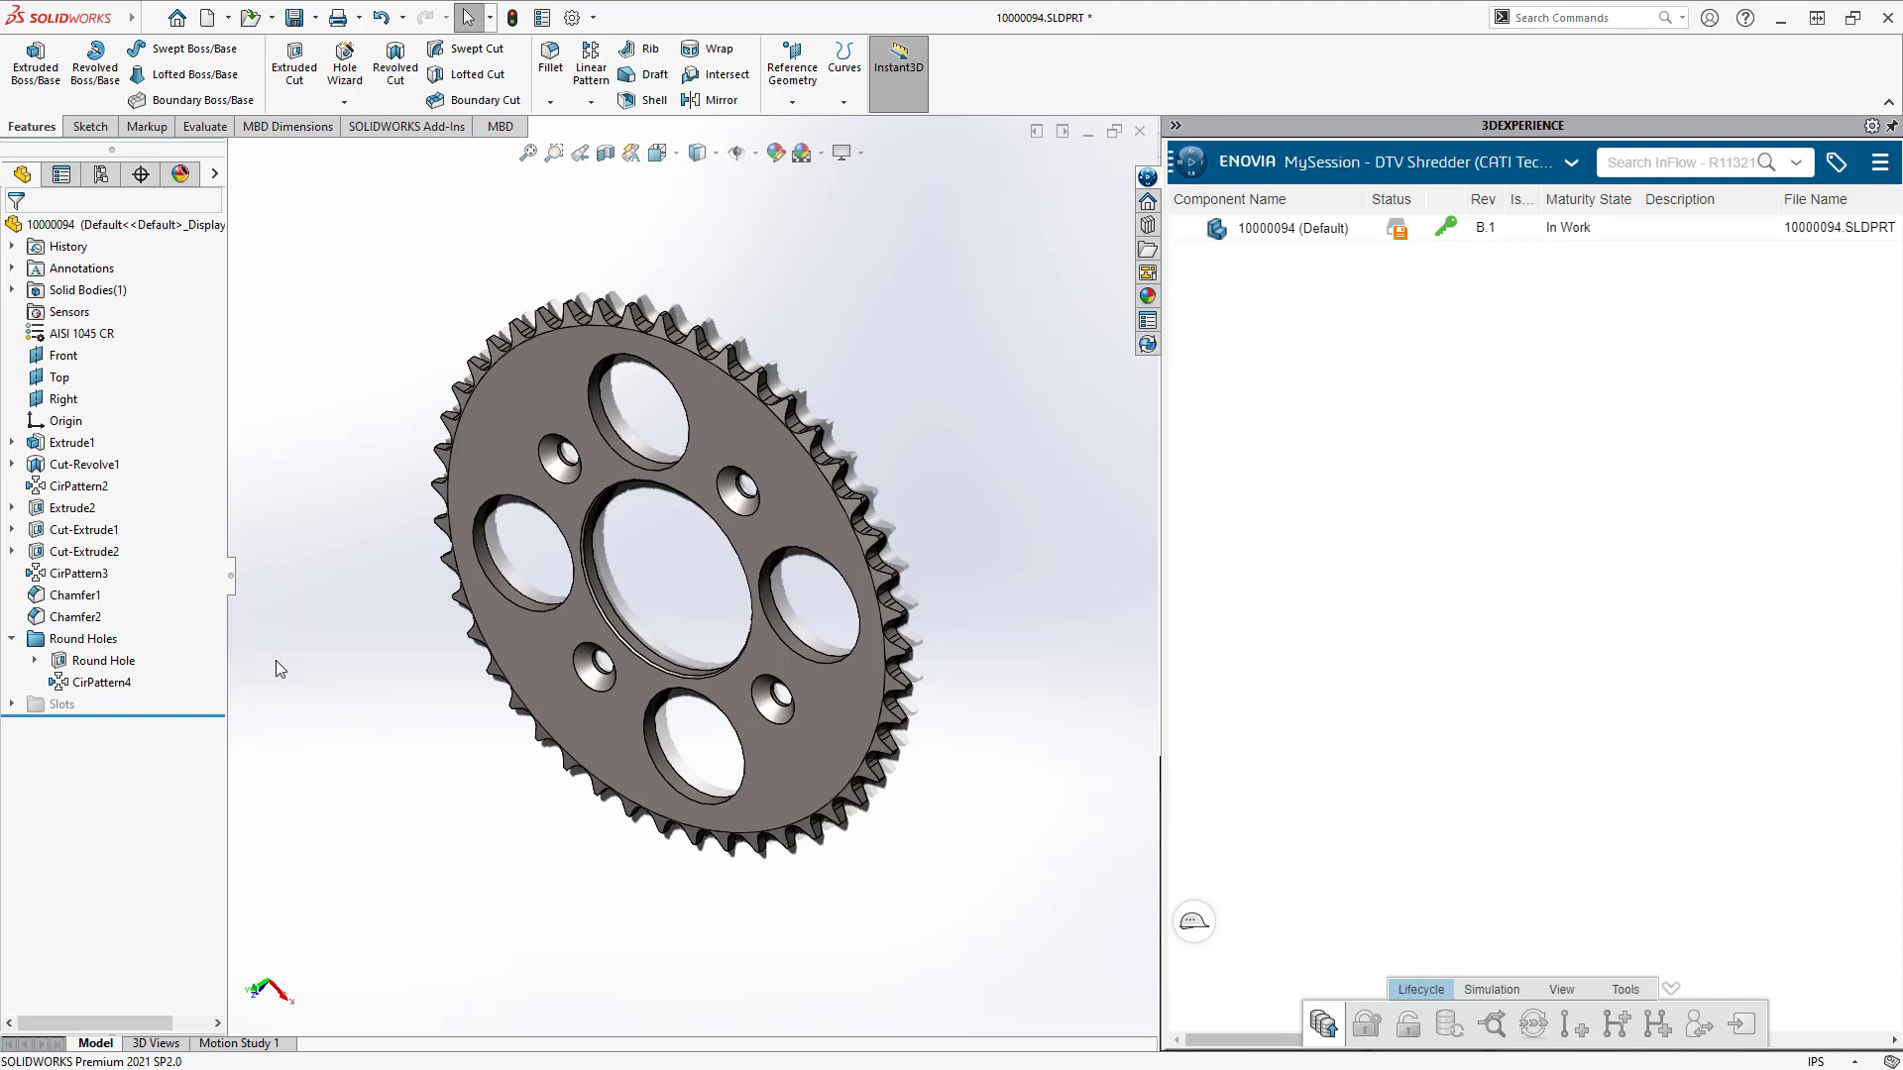
Step: Create new revision C.1 of the sprocket part with the revision comment "new cutouts"
right_click(1269, 228)
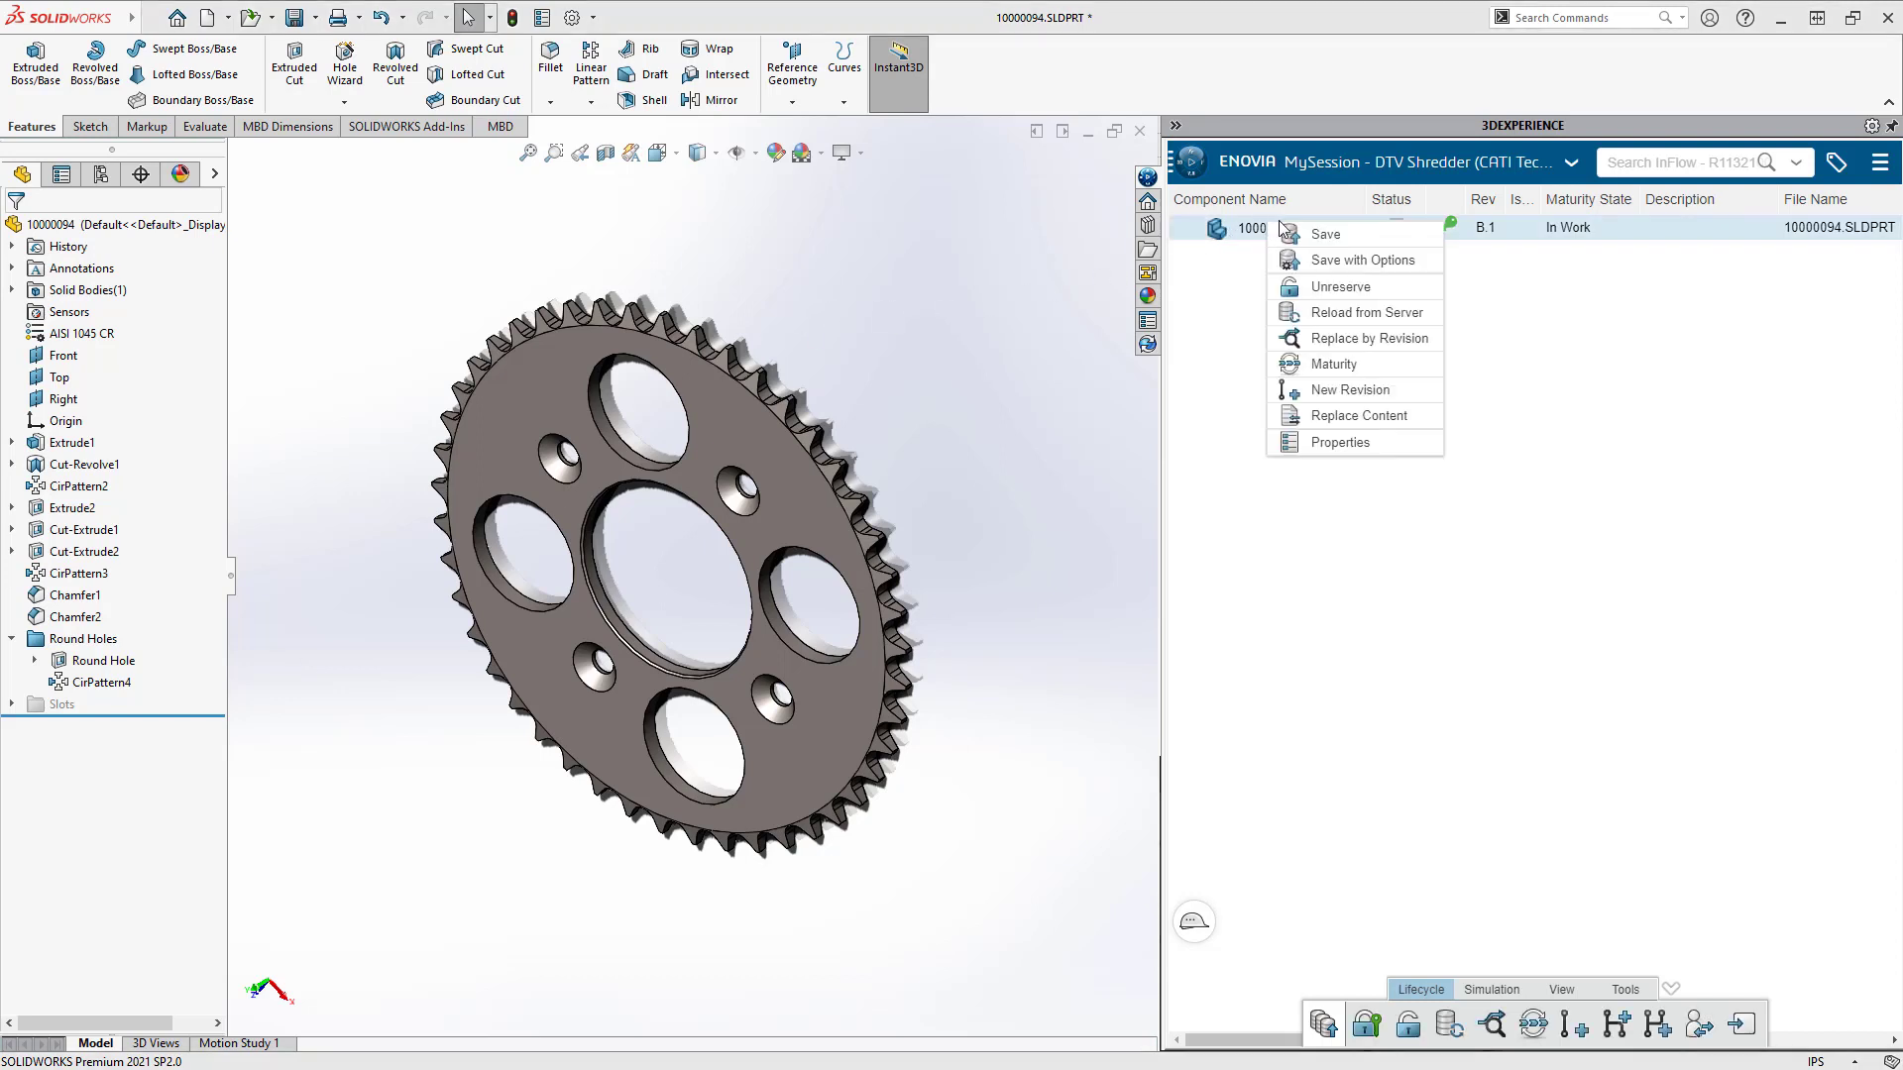
click(1373, 390)
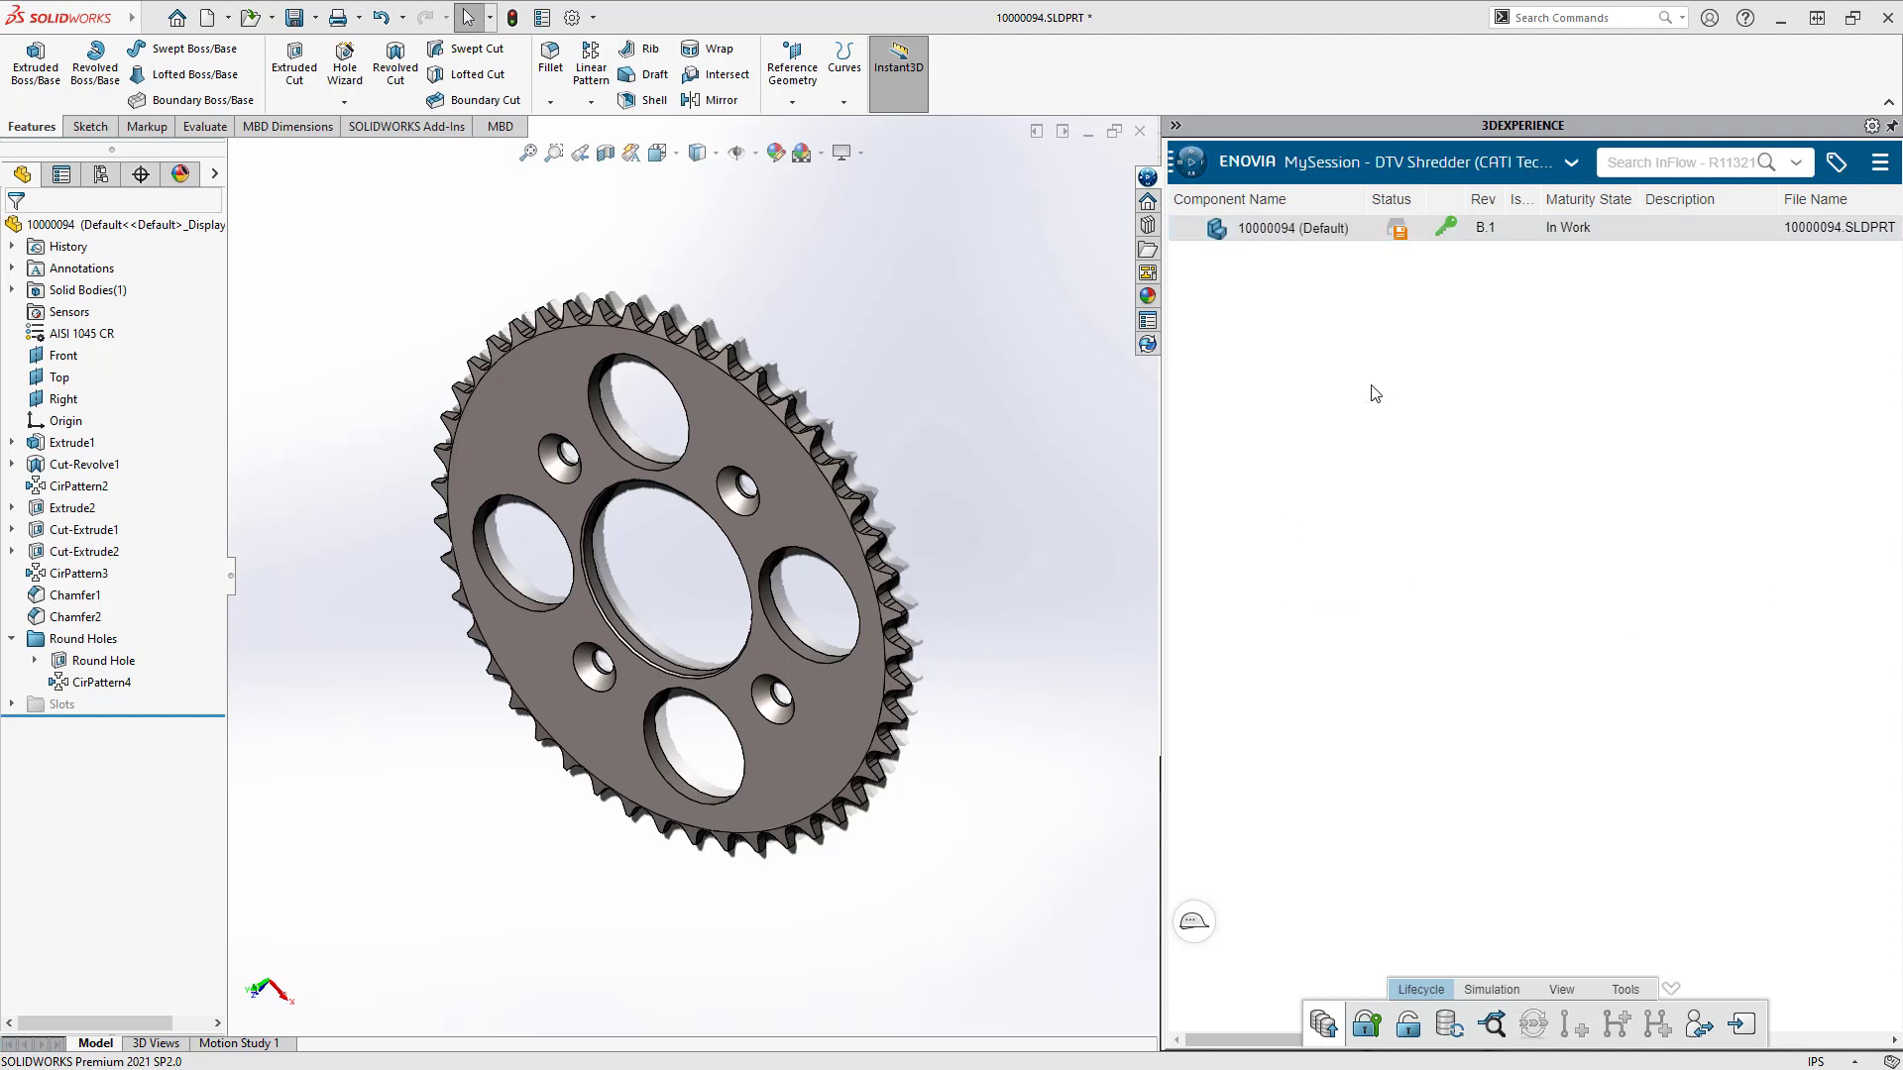
click(1566, 618)
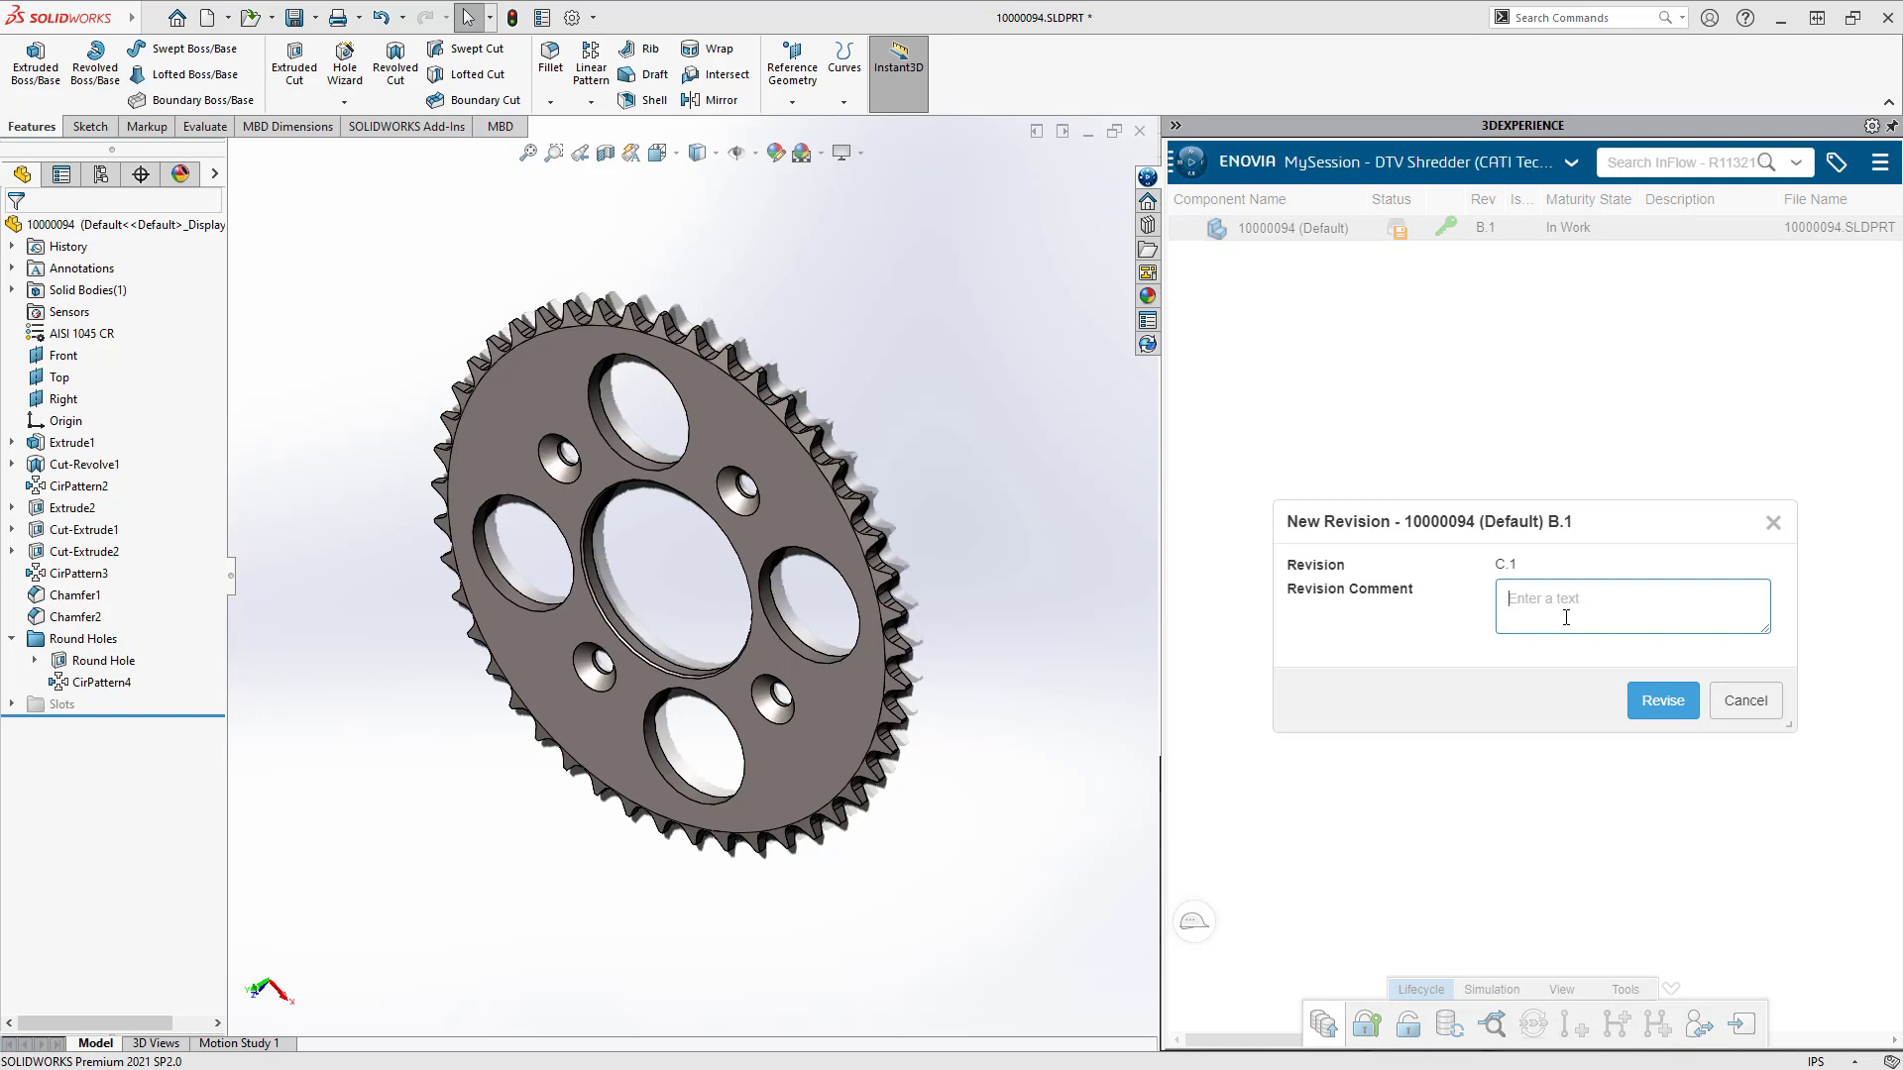
text(new cutouts)
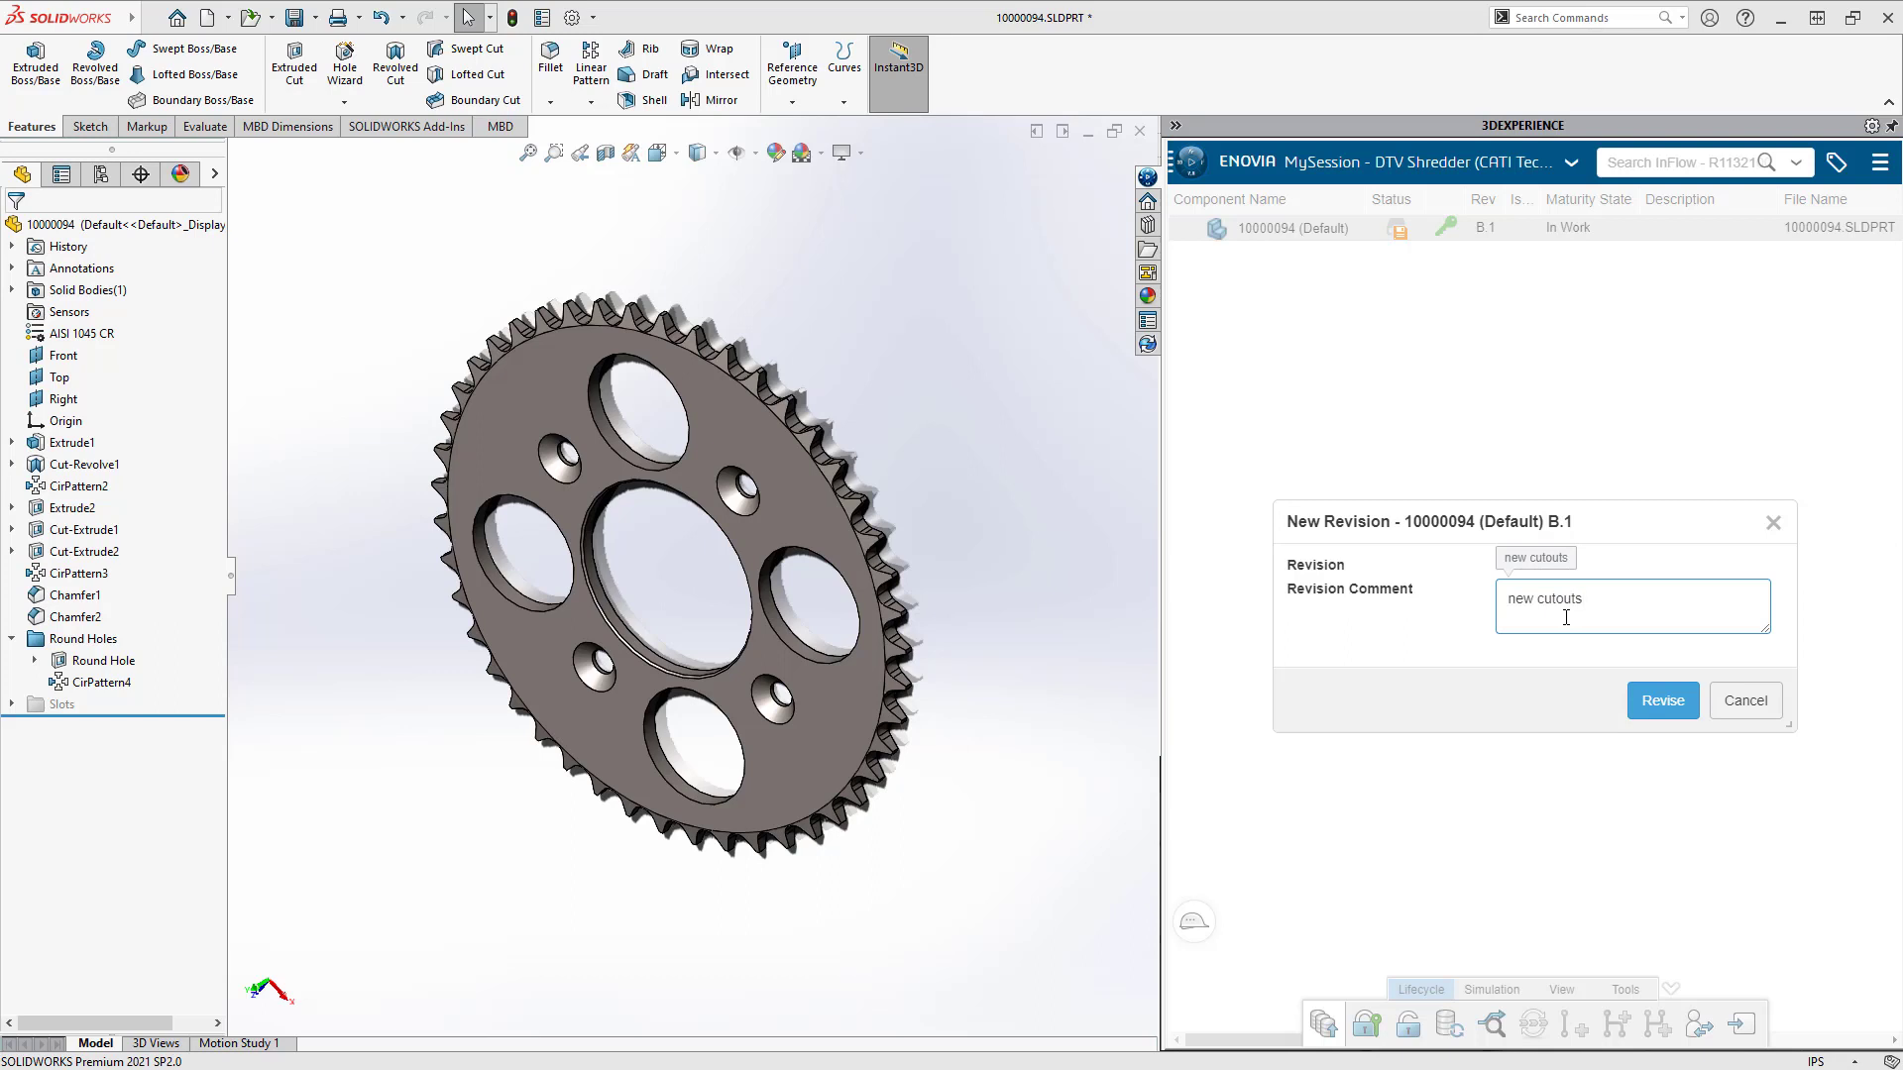
click(1659, 711)
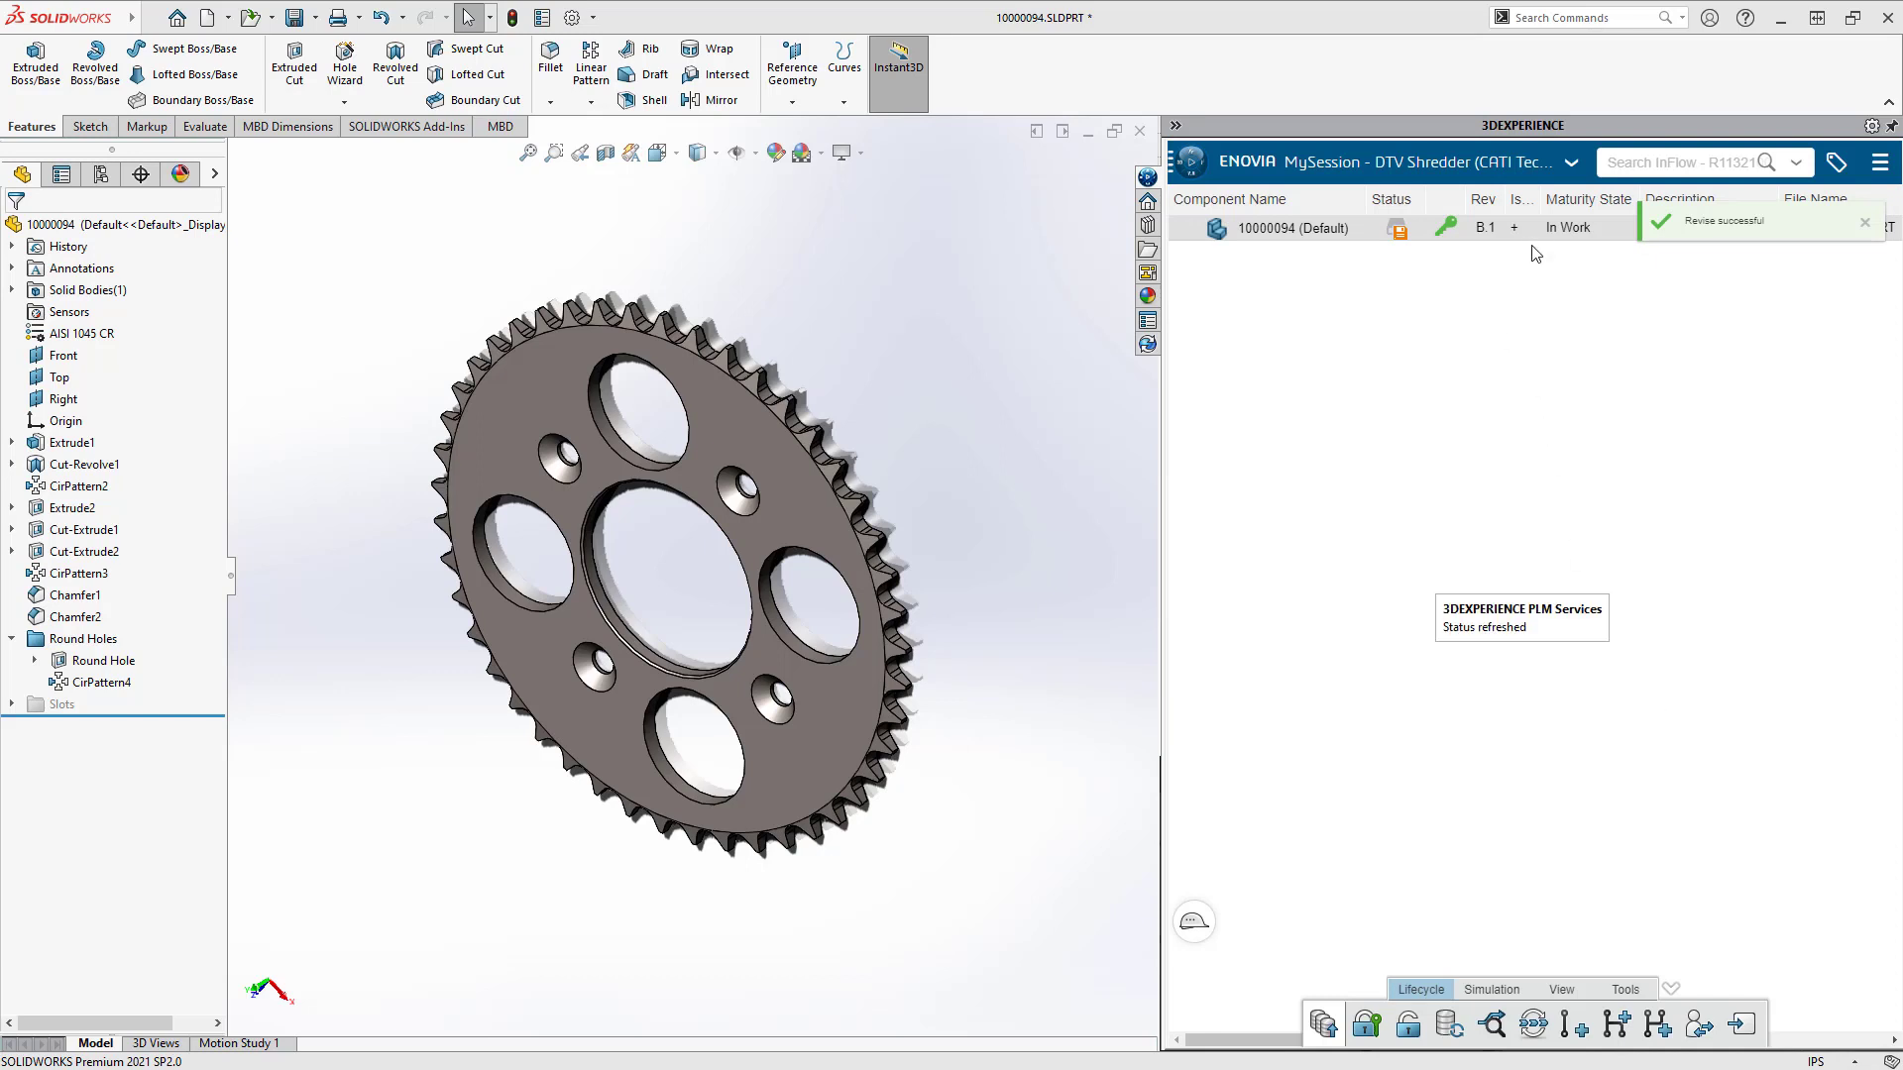
Step: Replace the open sprocket part by its revision C.1
mouse_move(1513, 235)
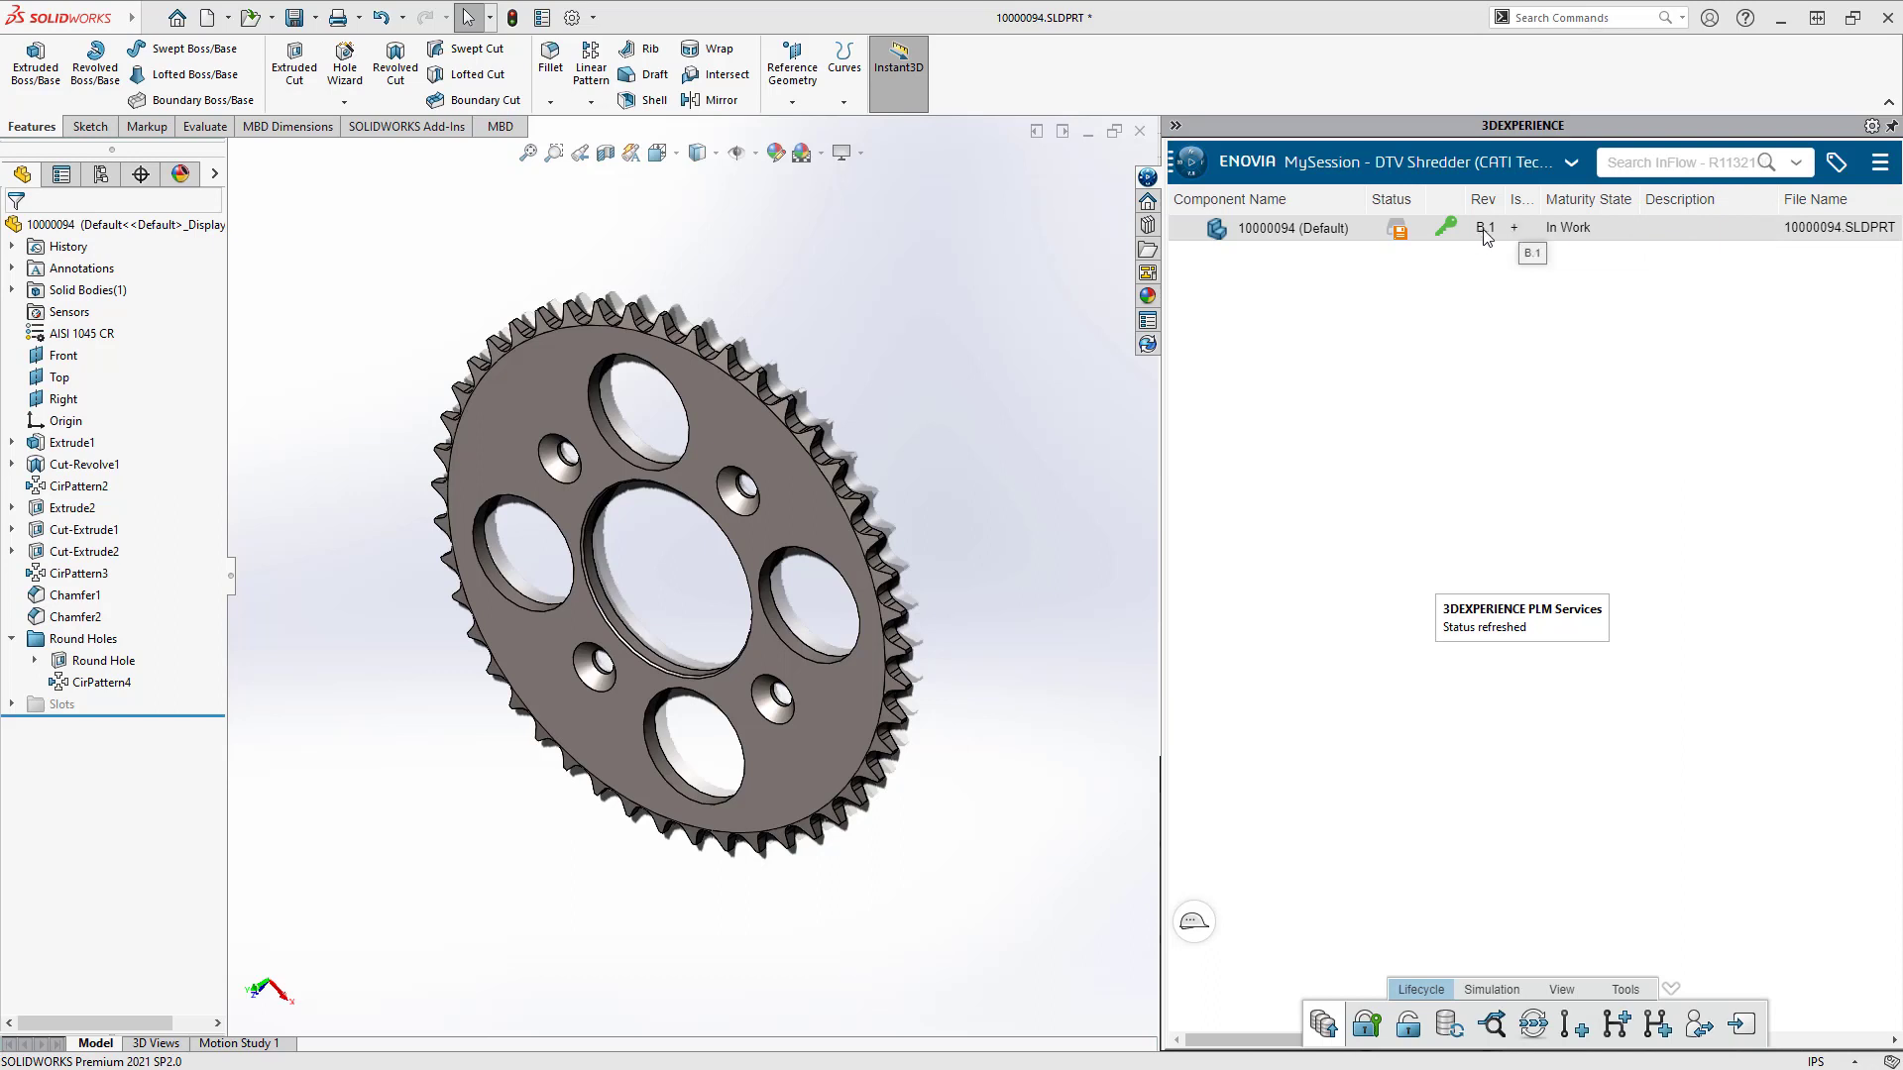
right_click(1486, 236)
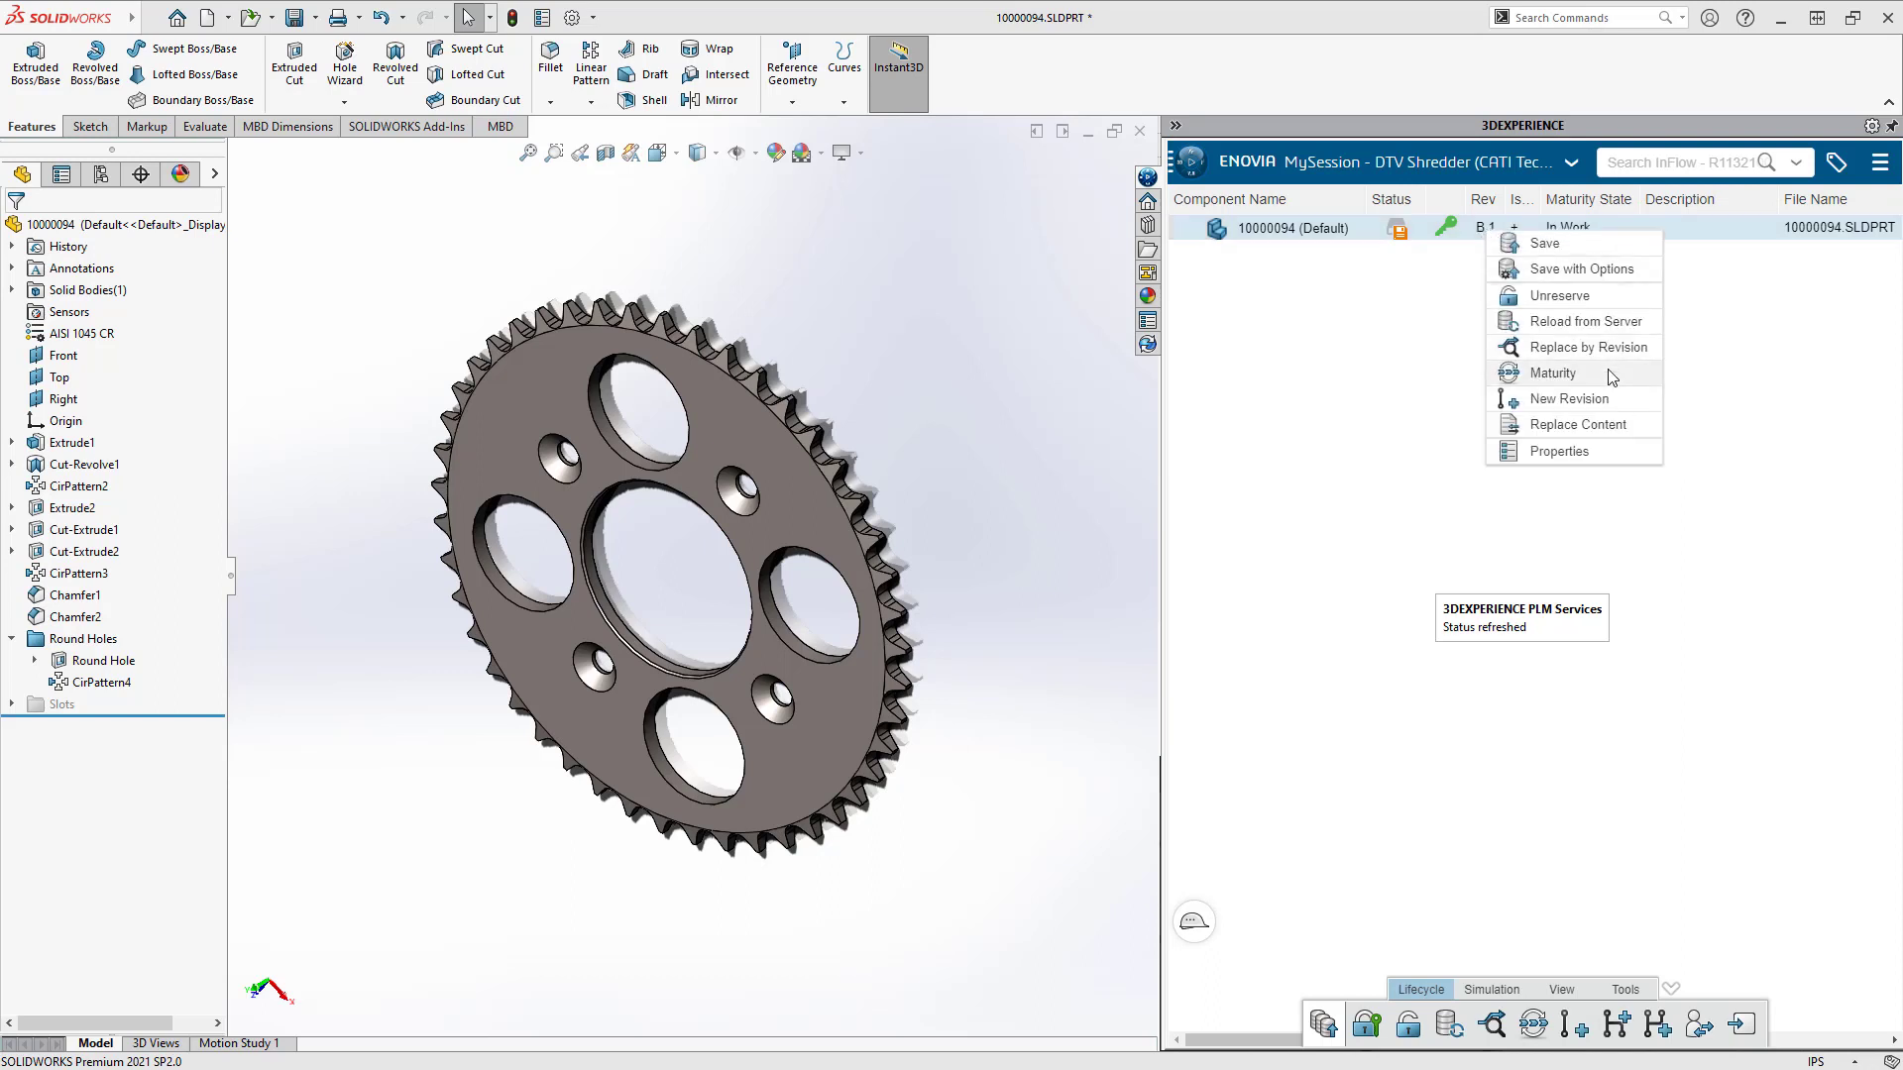
click(1566, 340)
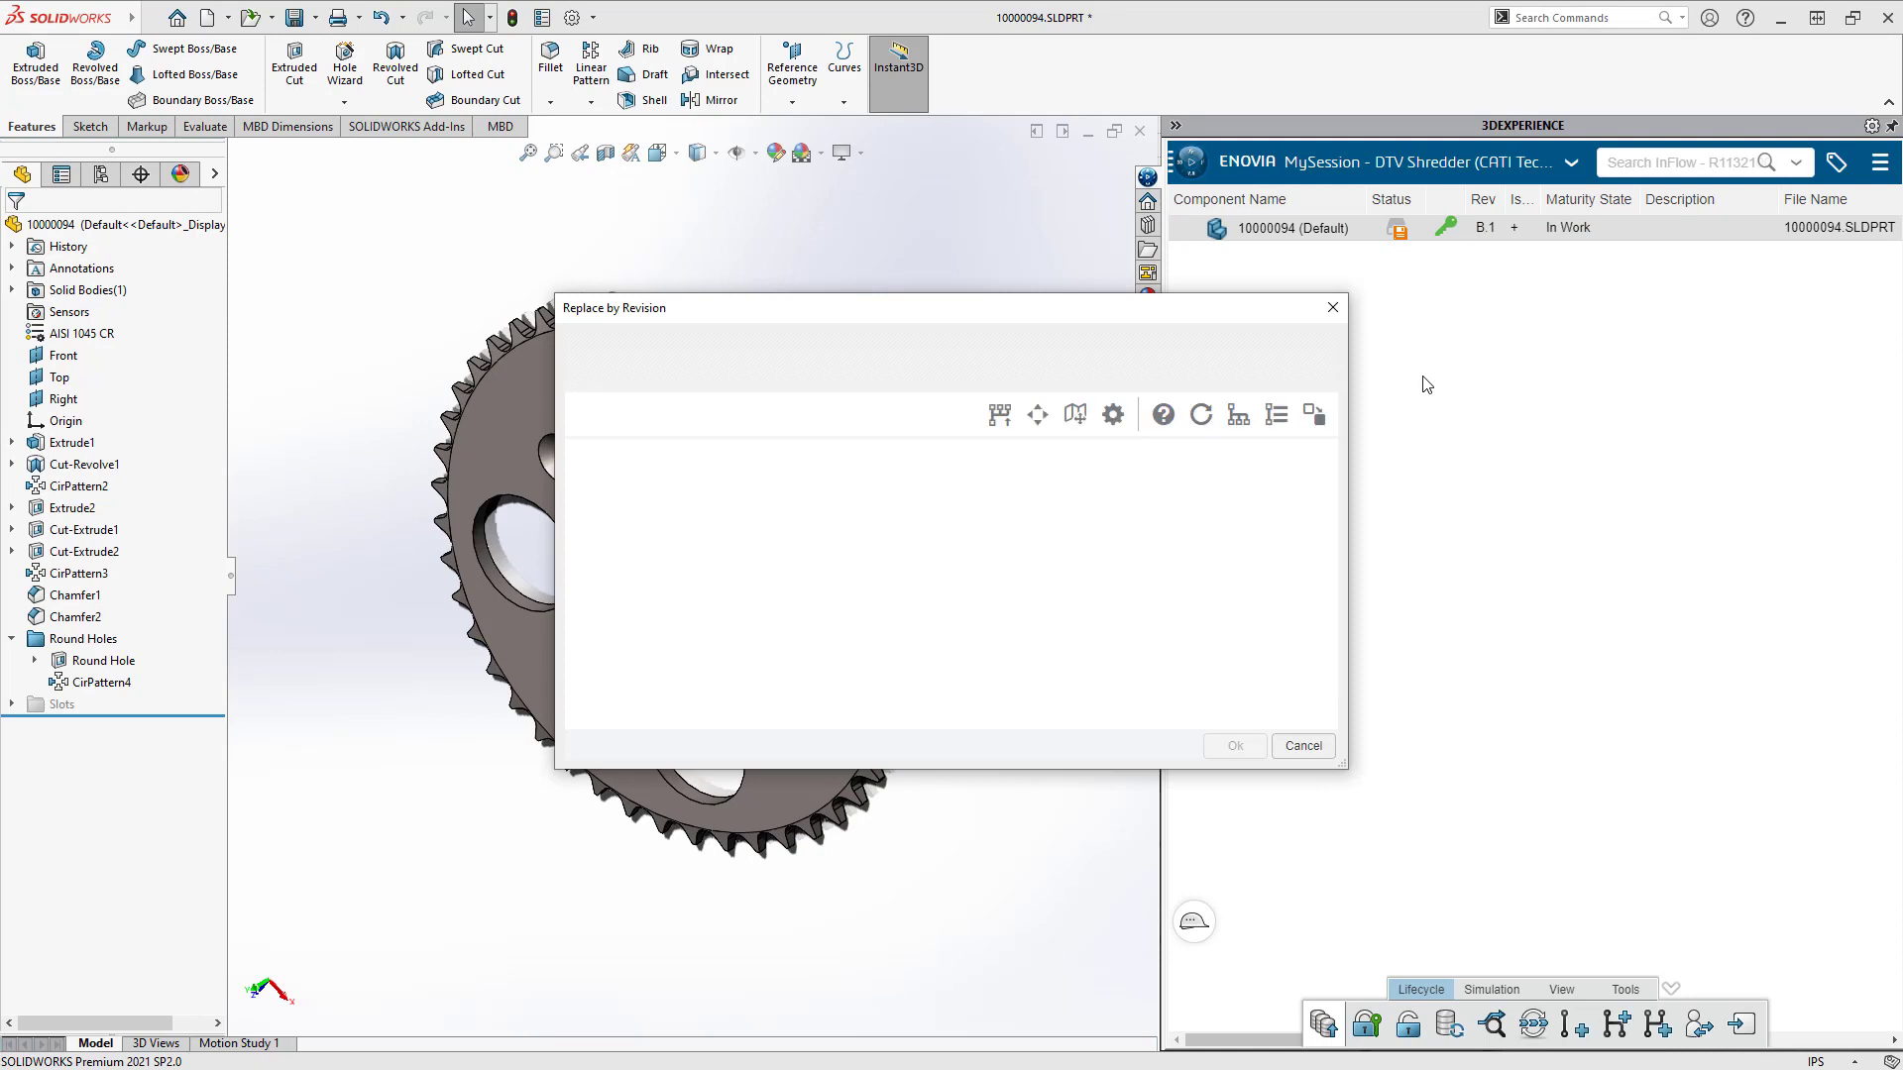
click(617, 496)
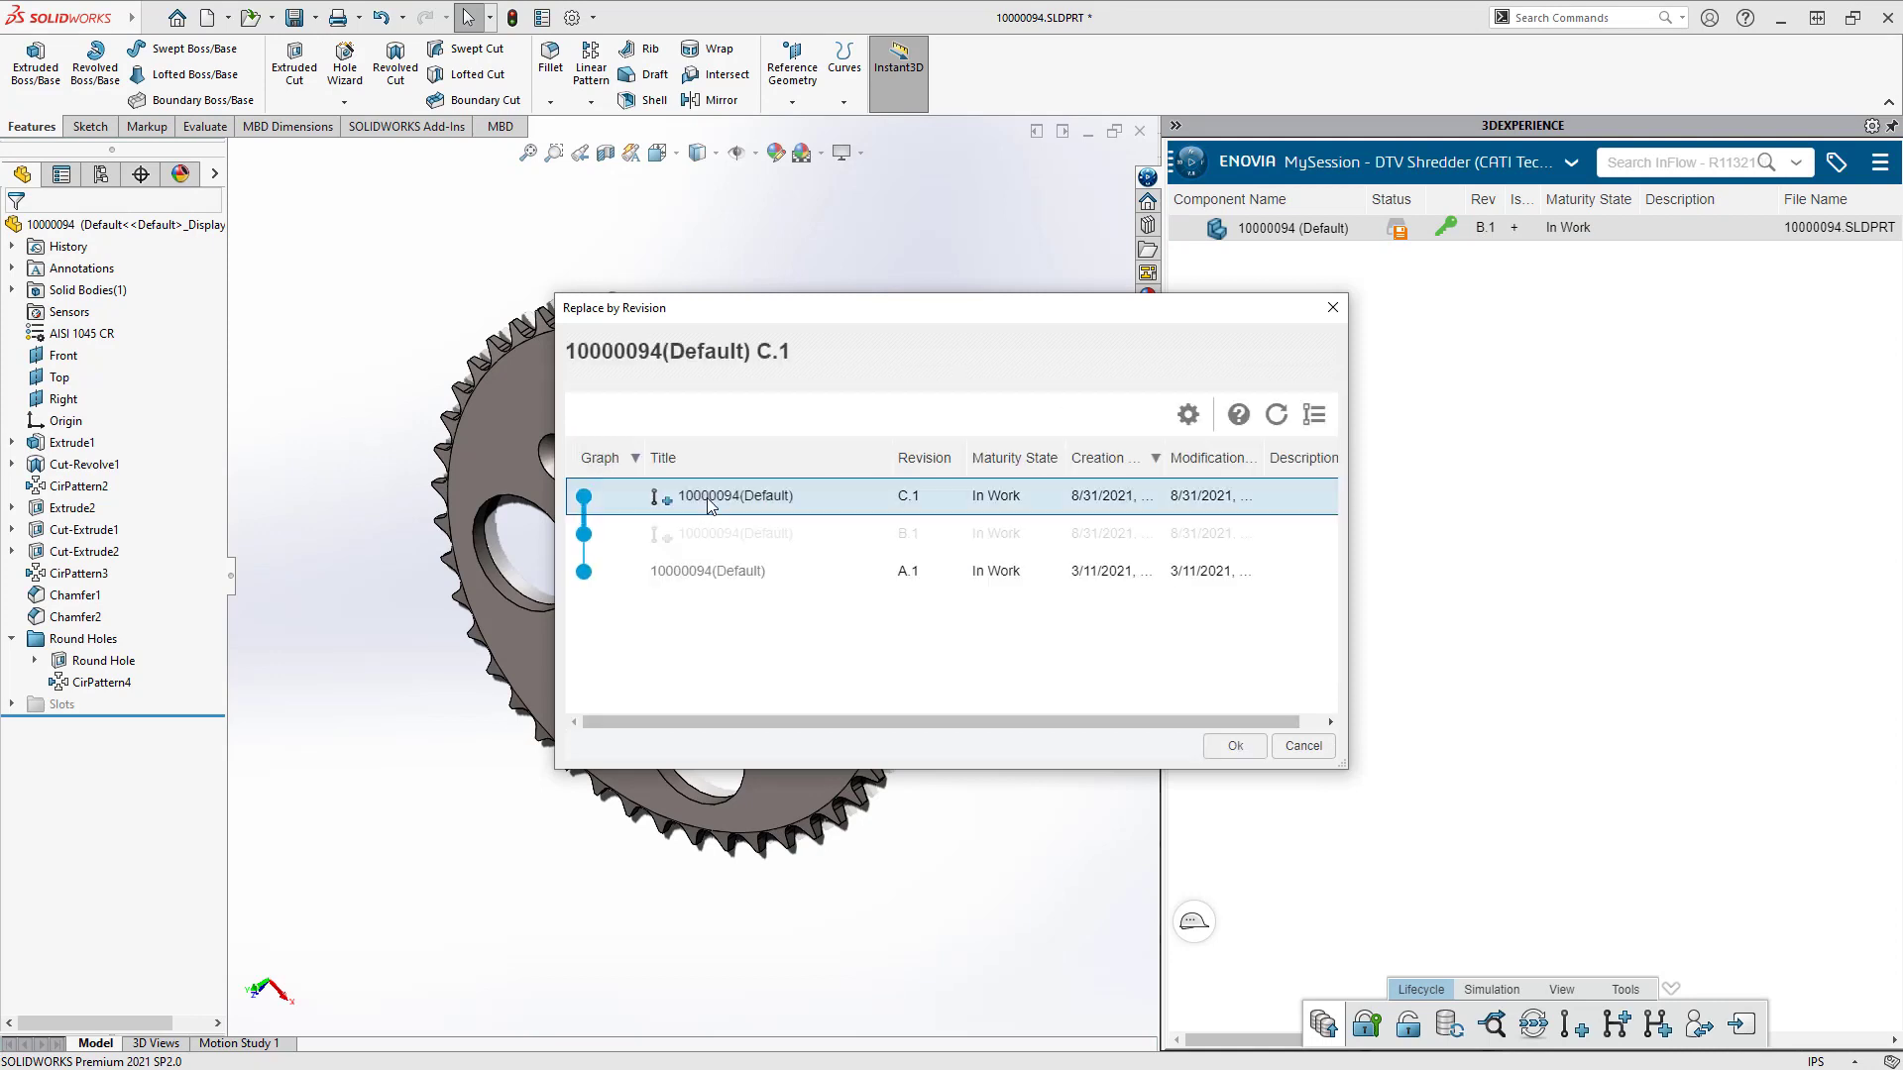
click(1227, 753)
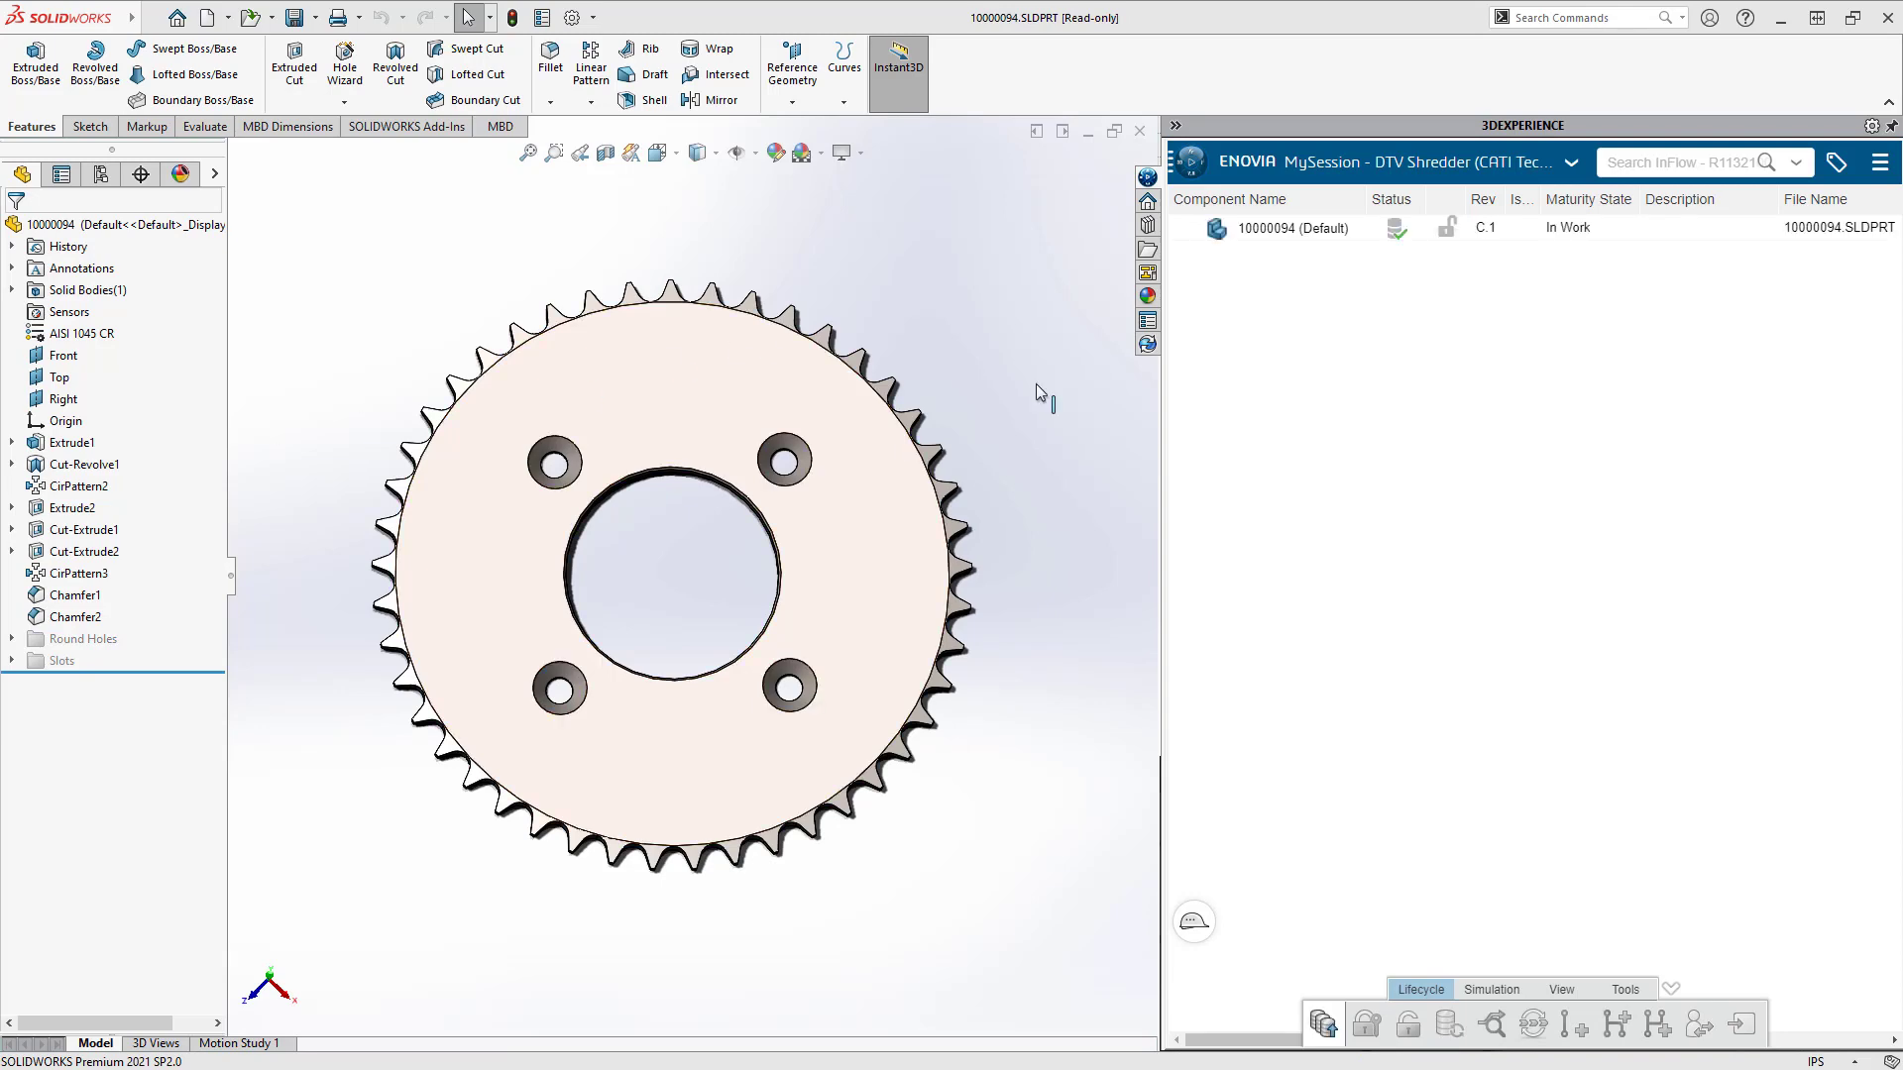
Step: Reserve revision C.1 of the sprocket part for editing
middle_drag(1040, 394, 952, 480)
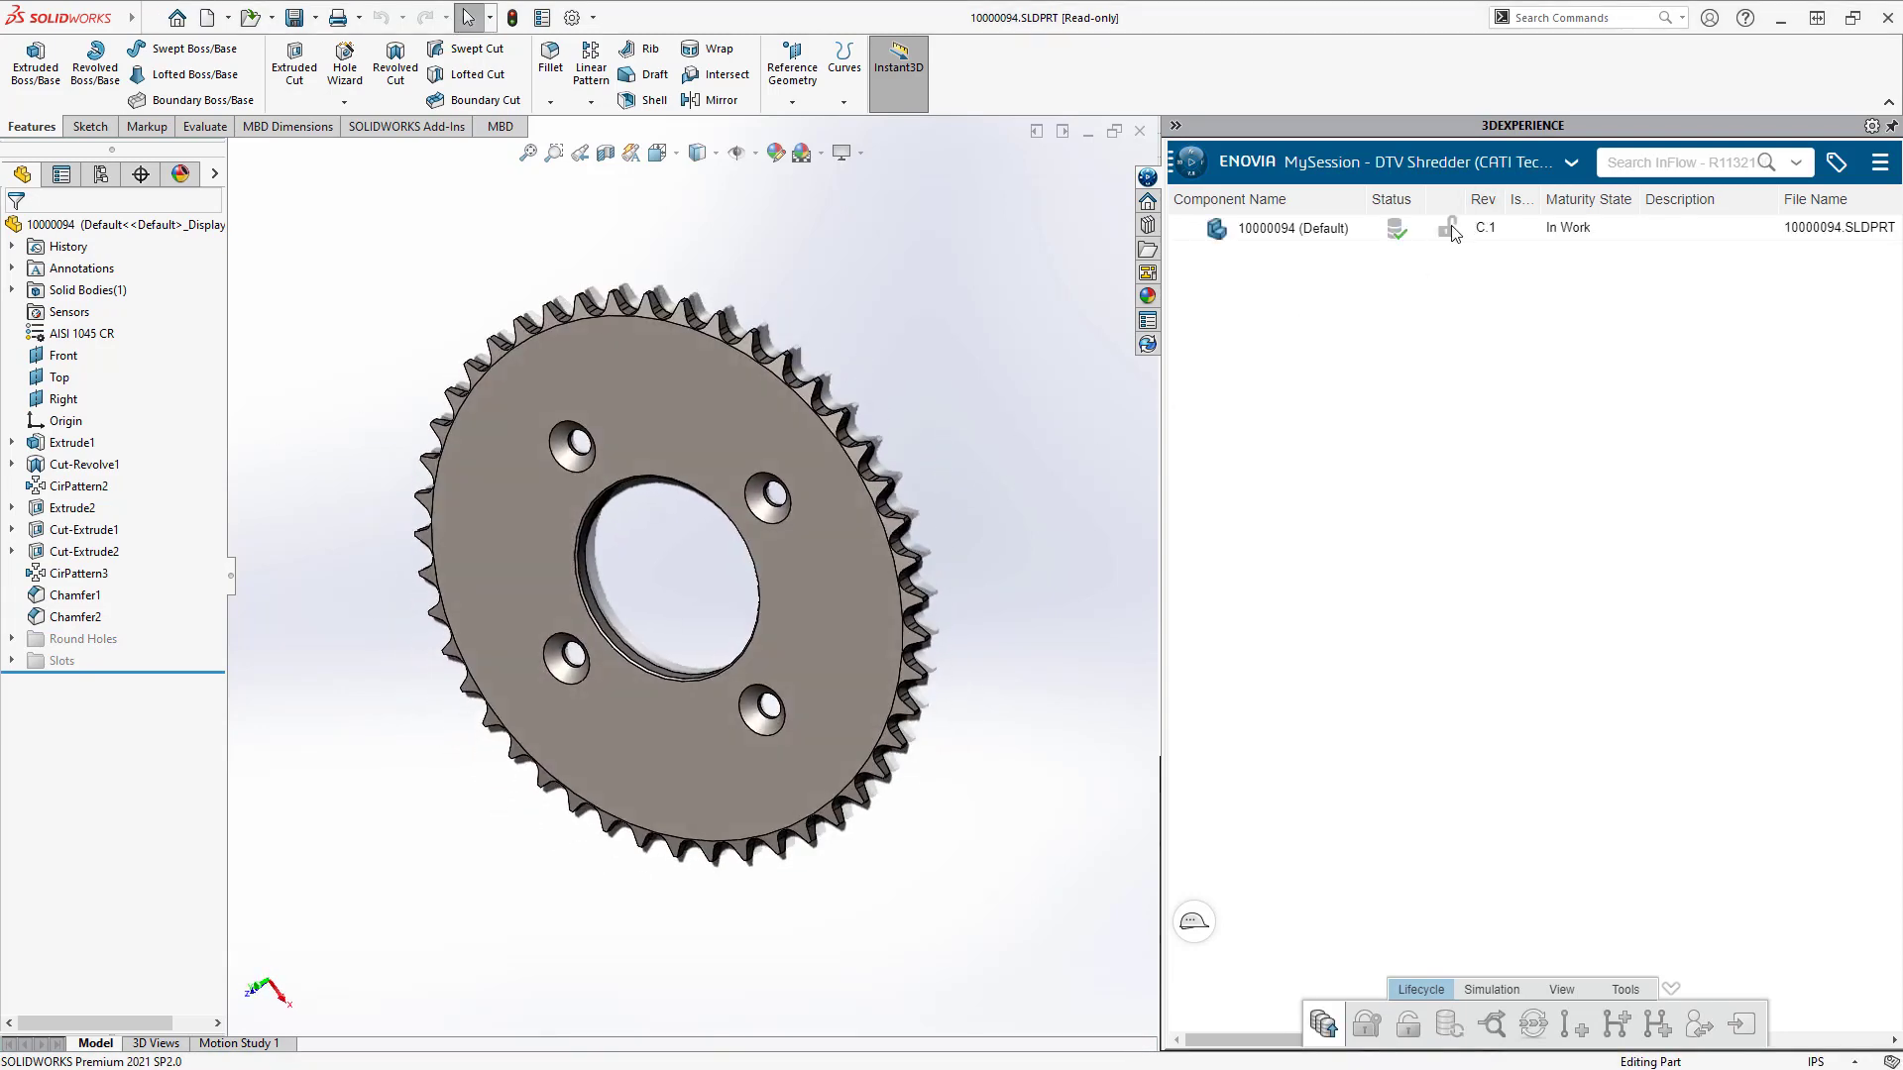
right_click(1454, 229)
click(1520, 291)
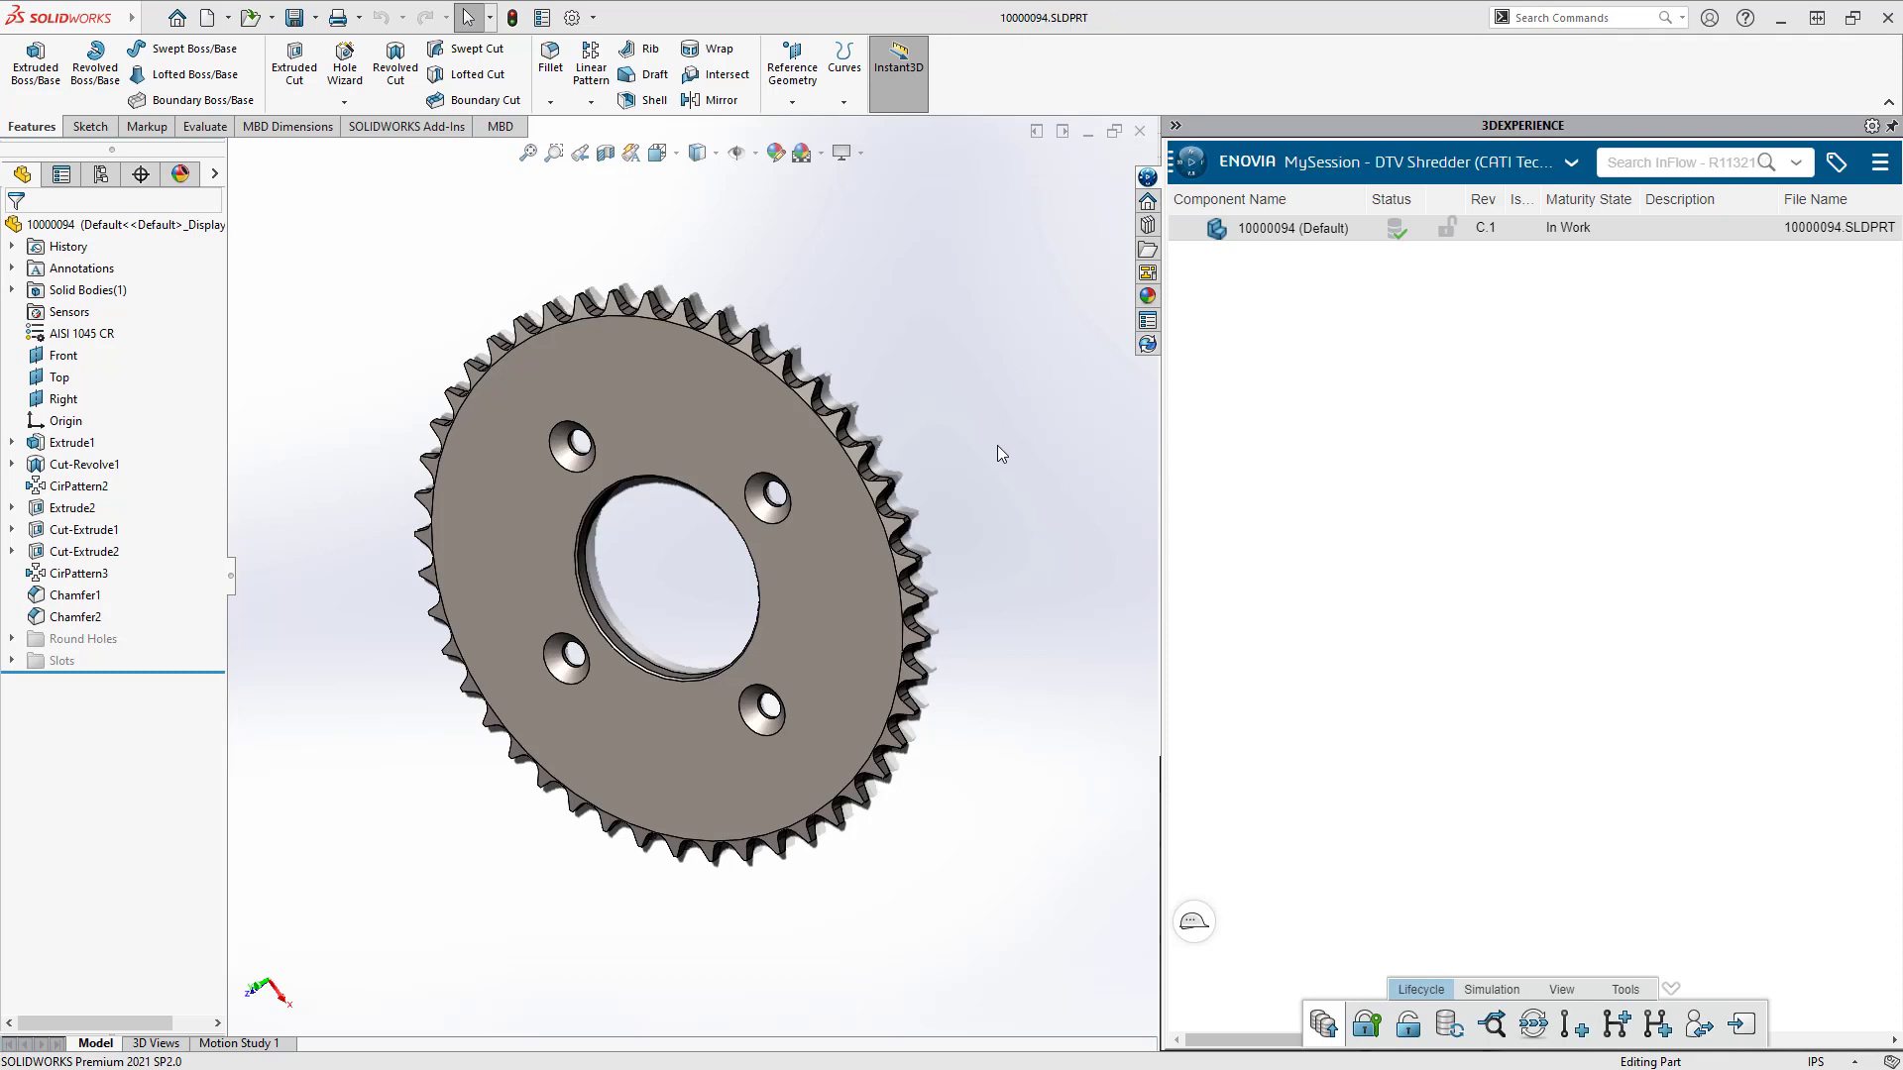
Step: Unsuppress the Slots folder of the sprocket and save revision C.1 to the platform
mouse_move(956, 467)
middle_down()
mouse_move(922, 492)
mouse_move(940, 469)
middle_up()
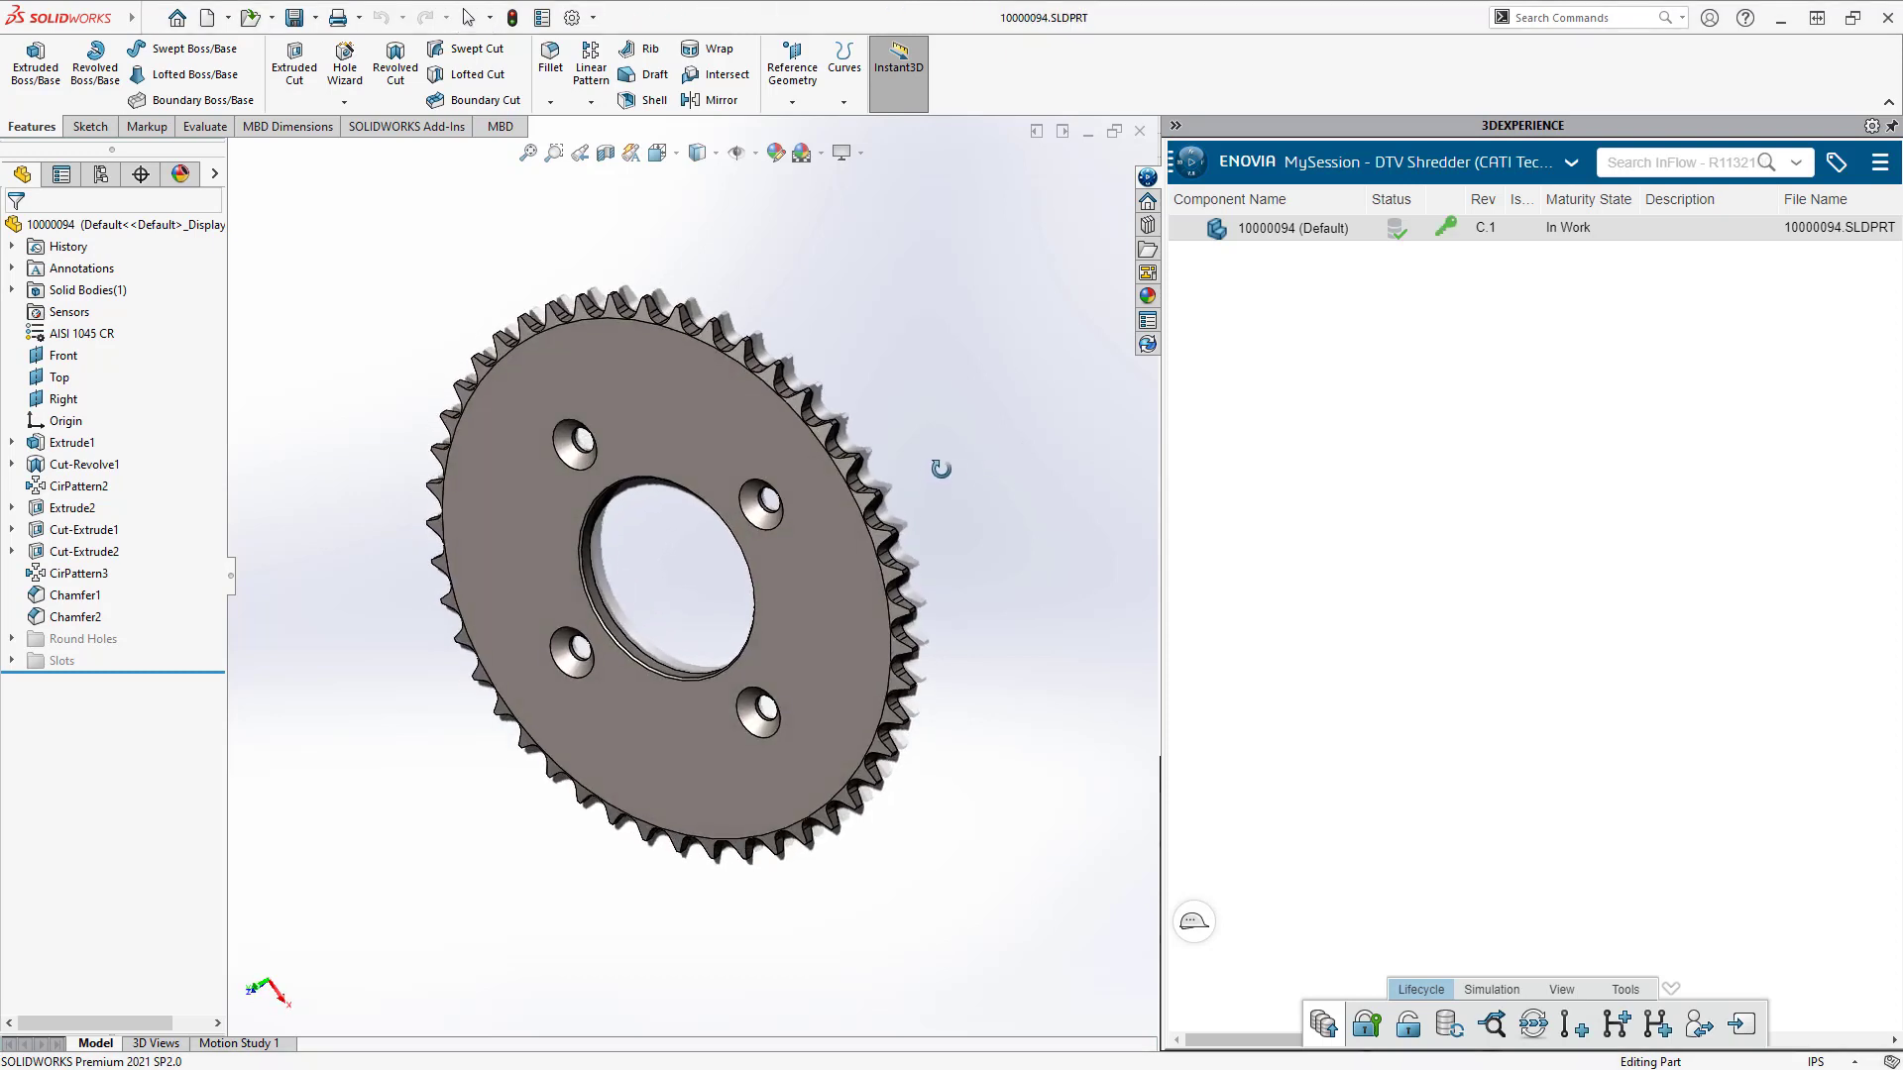
right_click(66, 660)
click(91, 624)
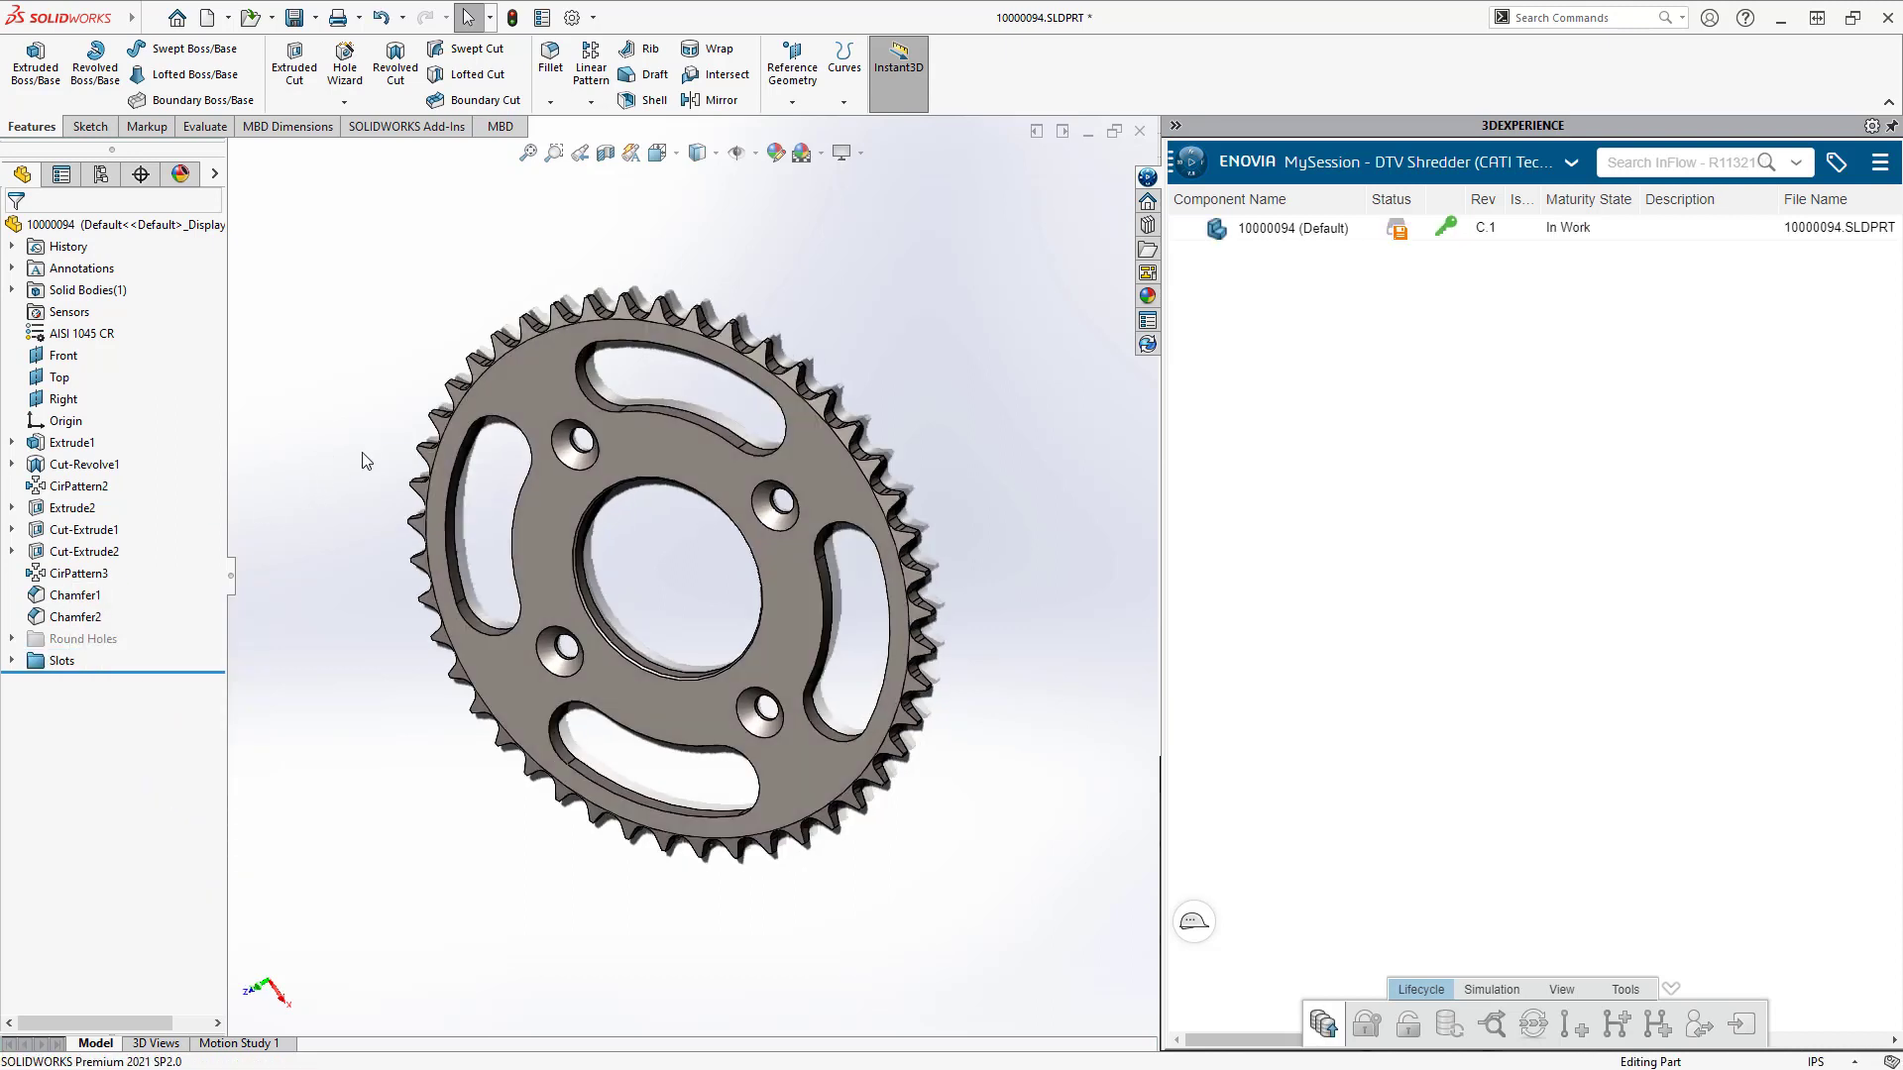
right_click(1311, 222)
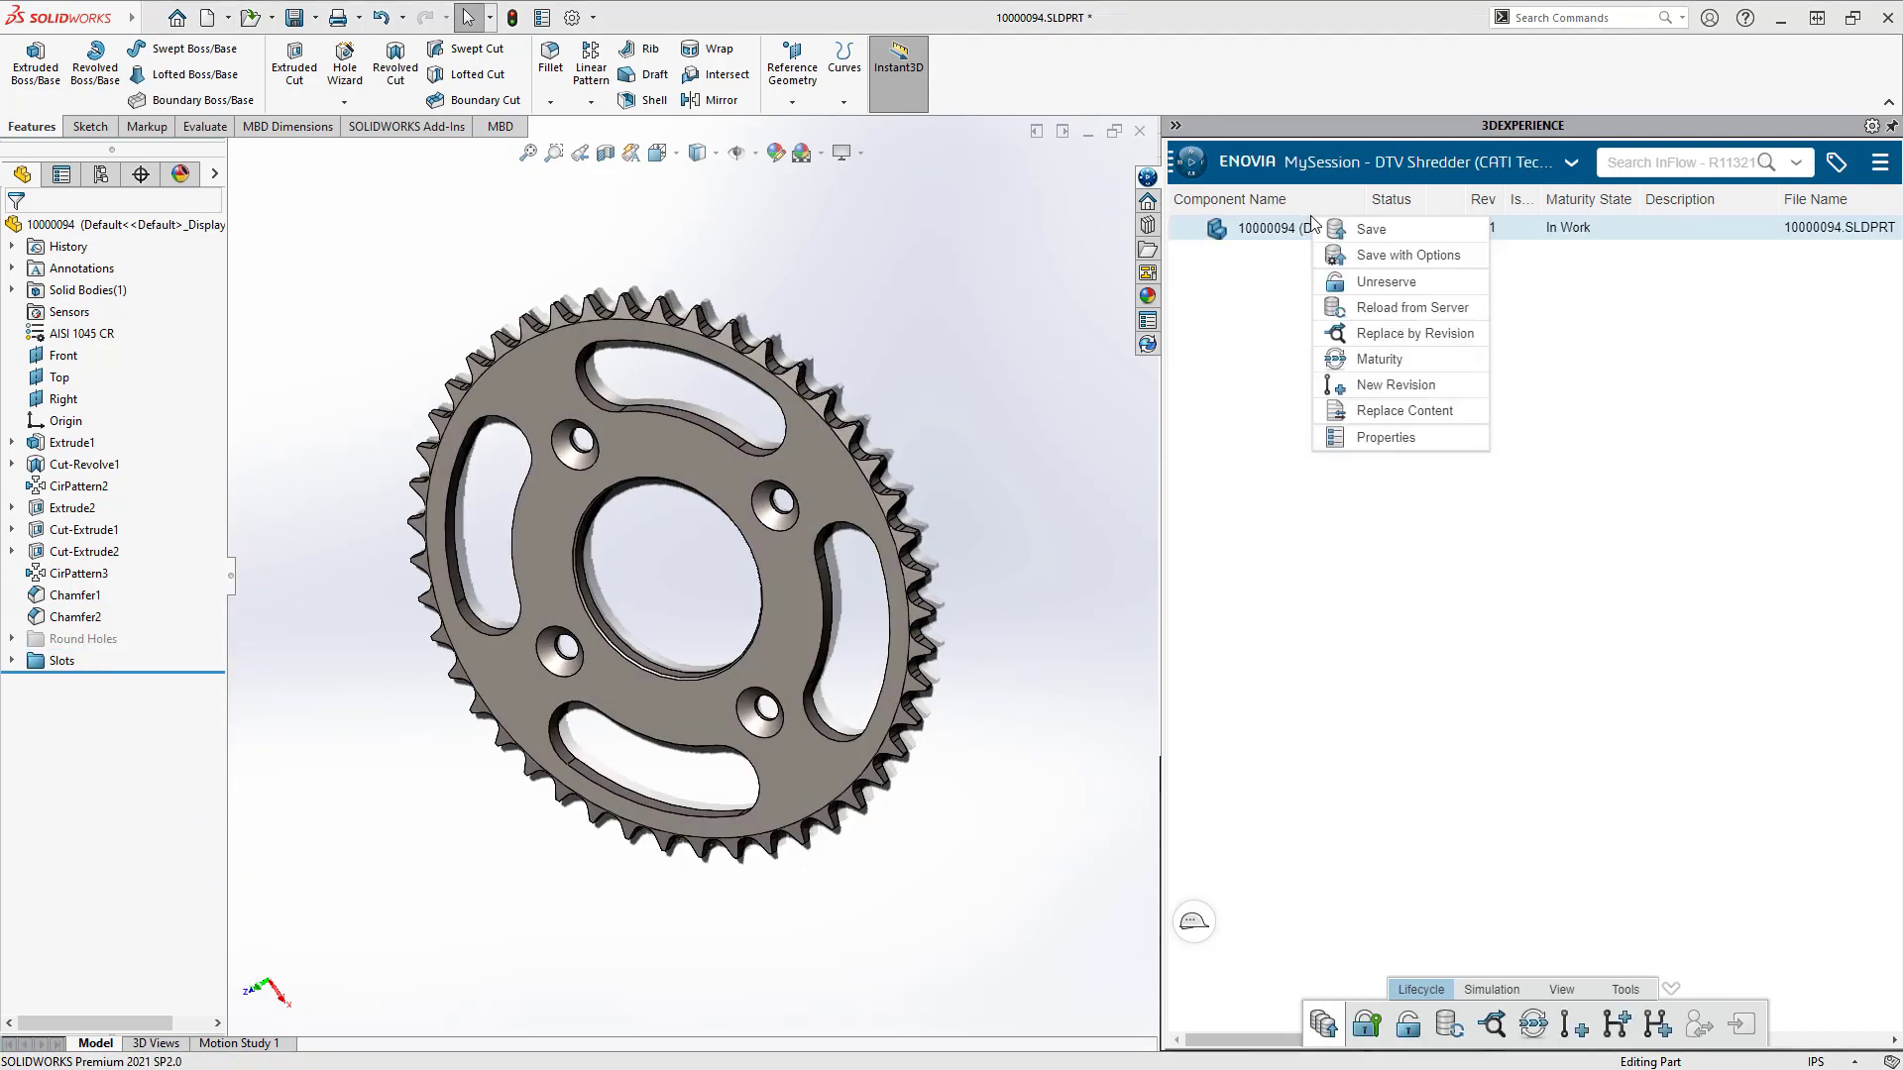
click(1371, 229)
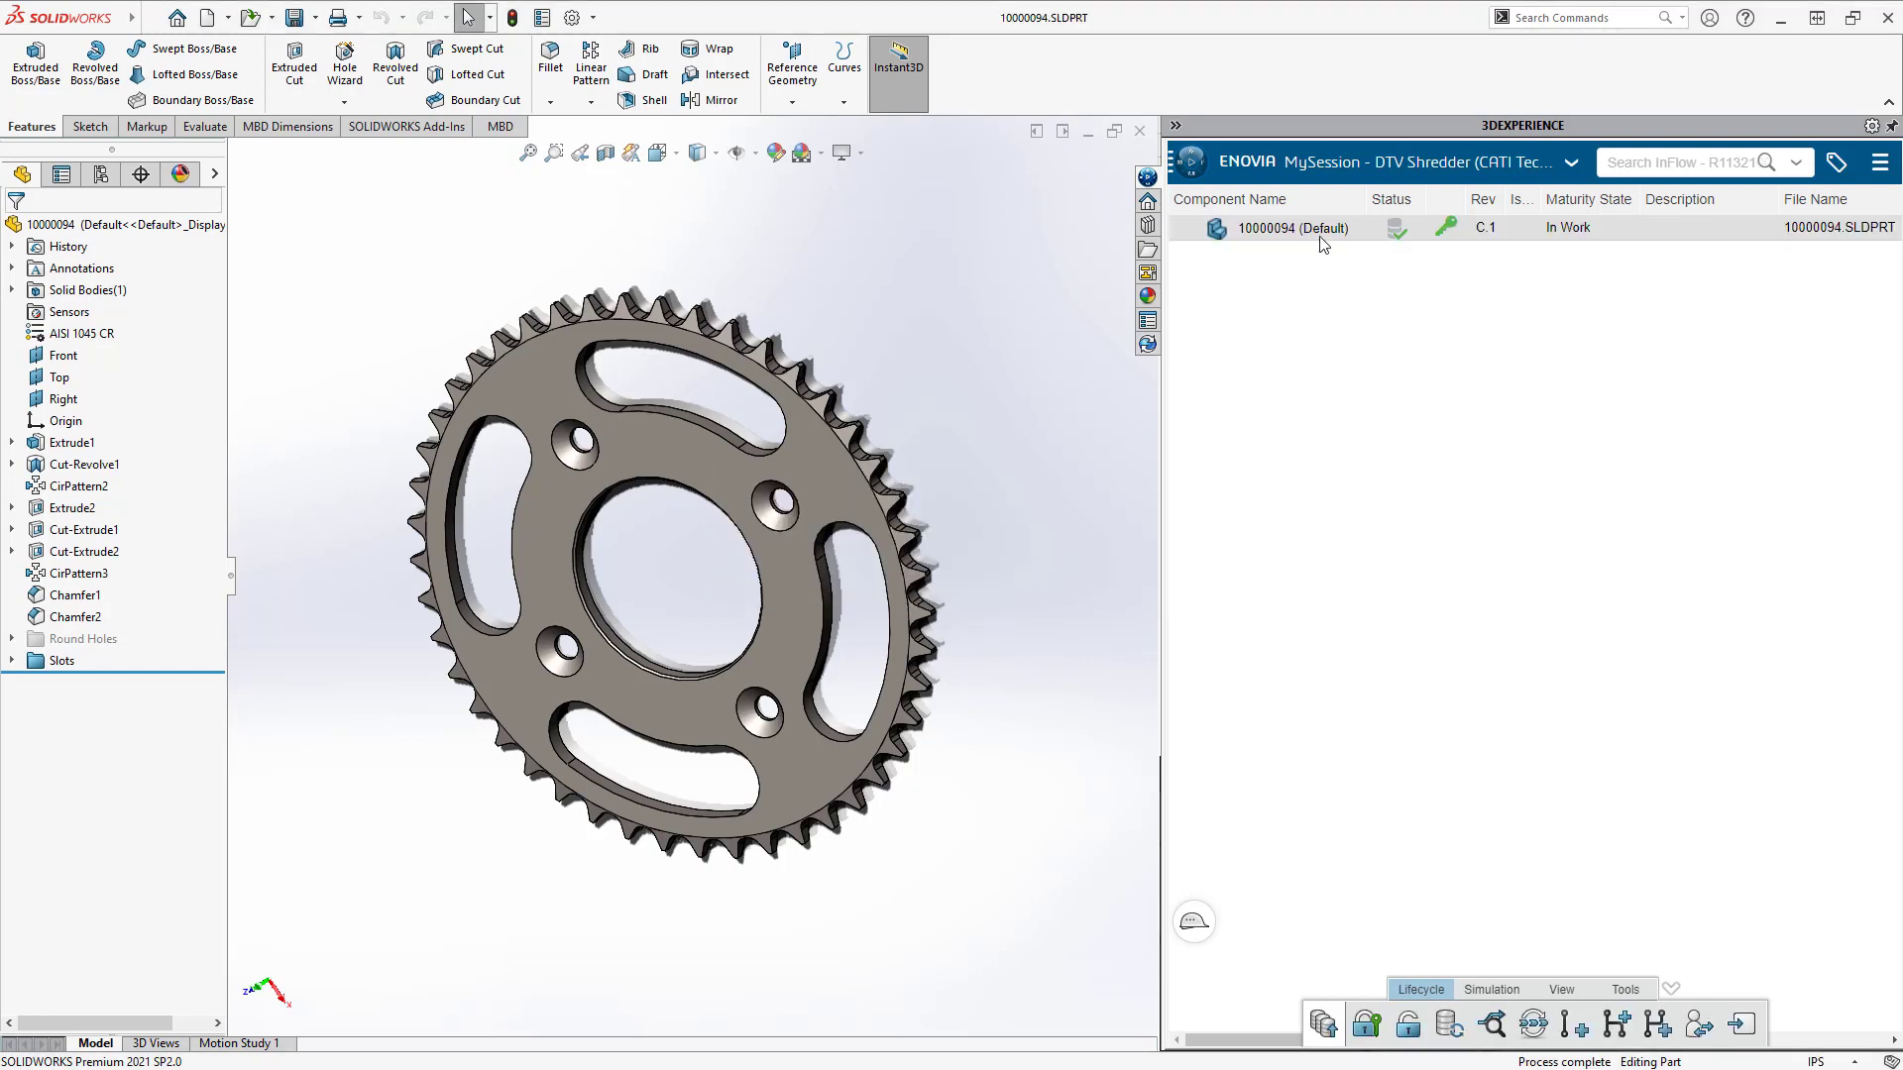
Step: Replace the open sprocket part by its earlier revision B.1
right_click(1331, 228)
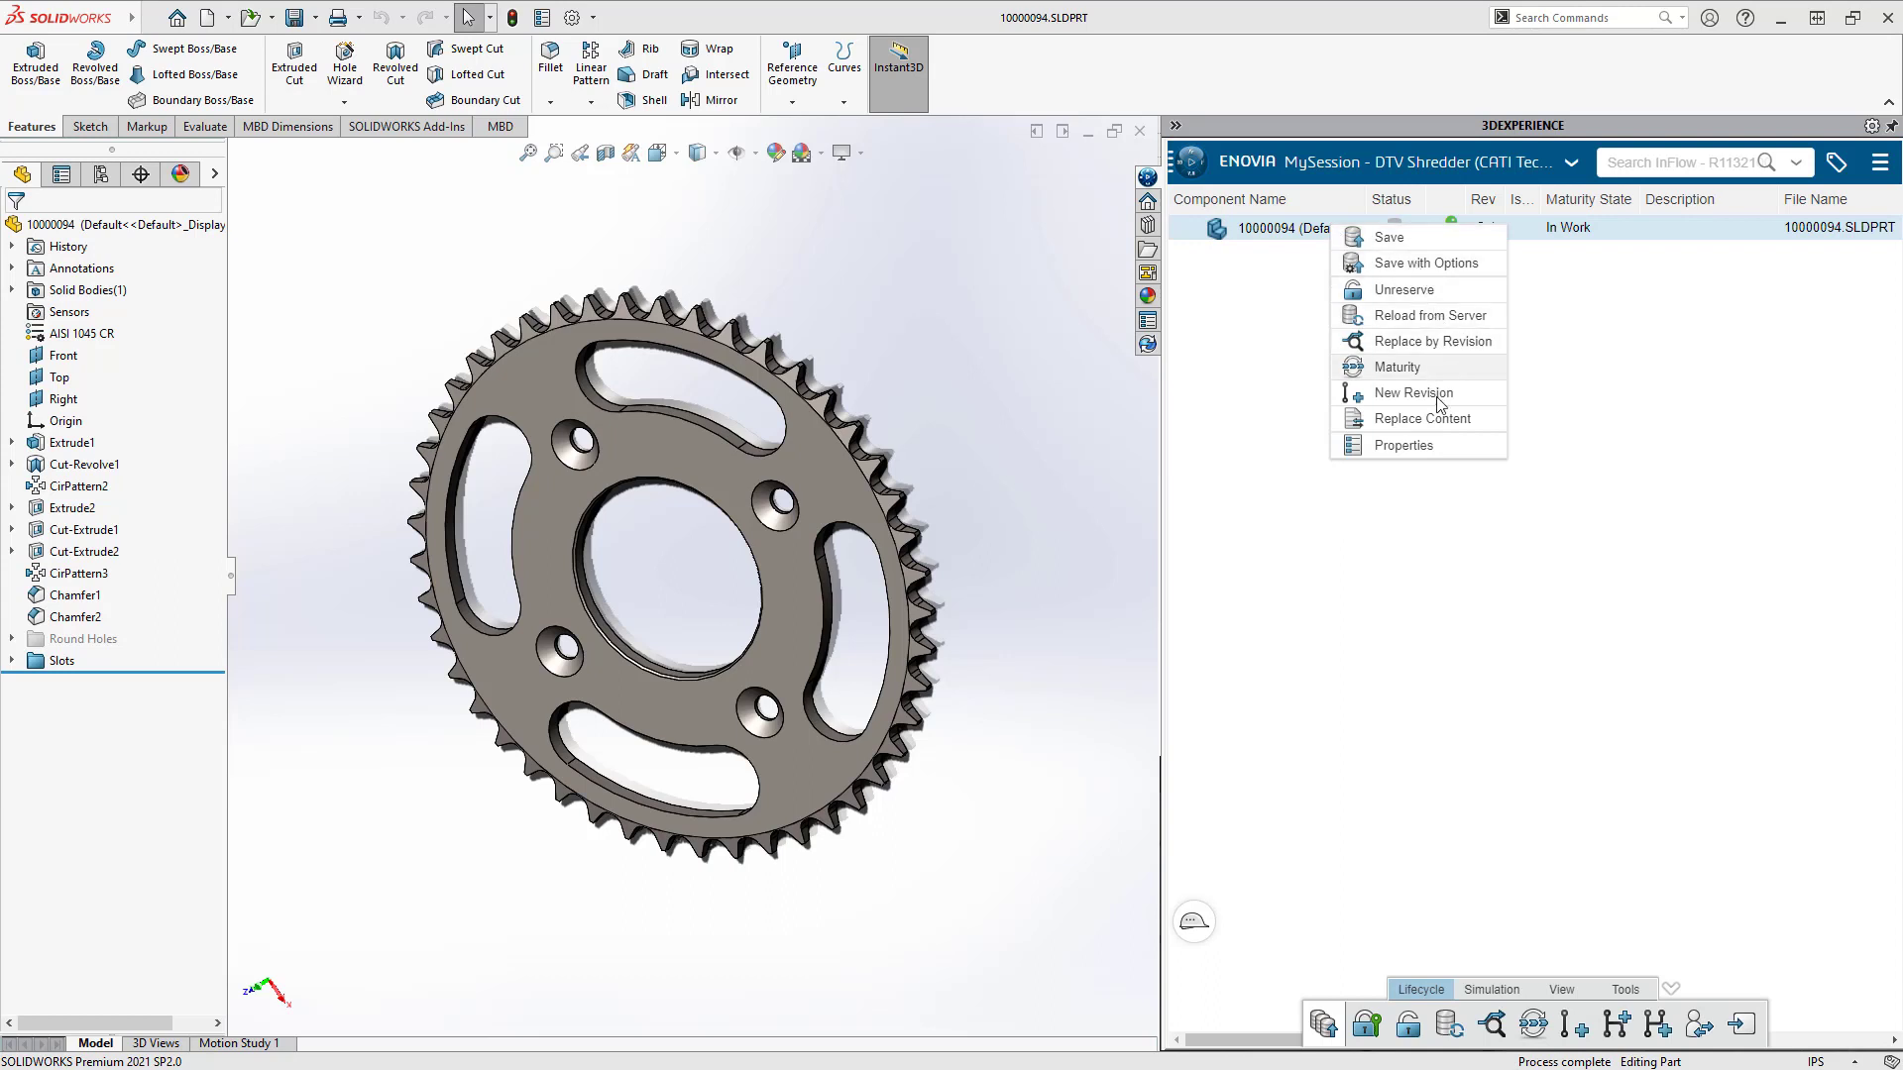
click(1454, 344)
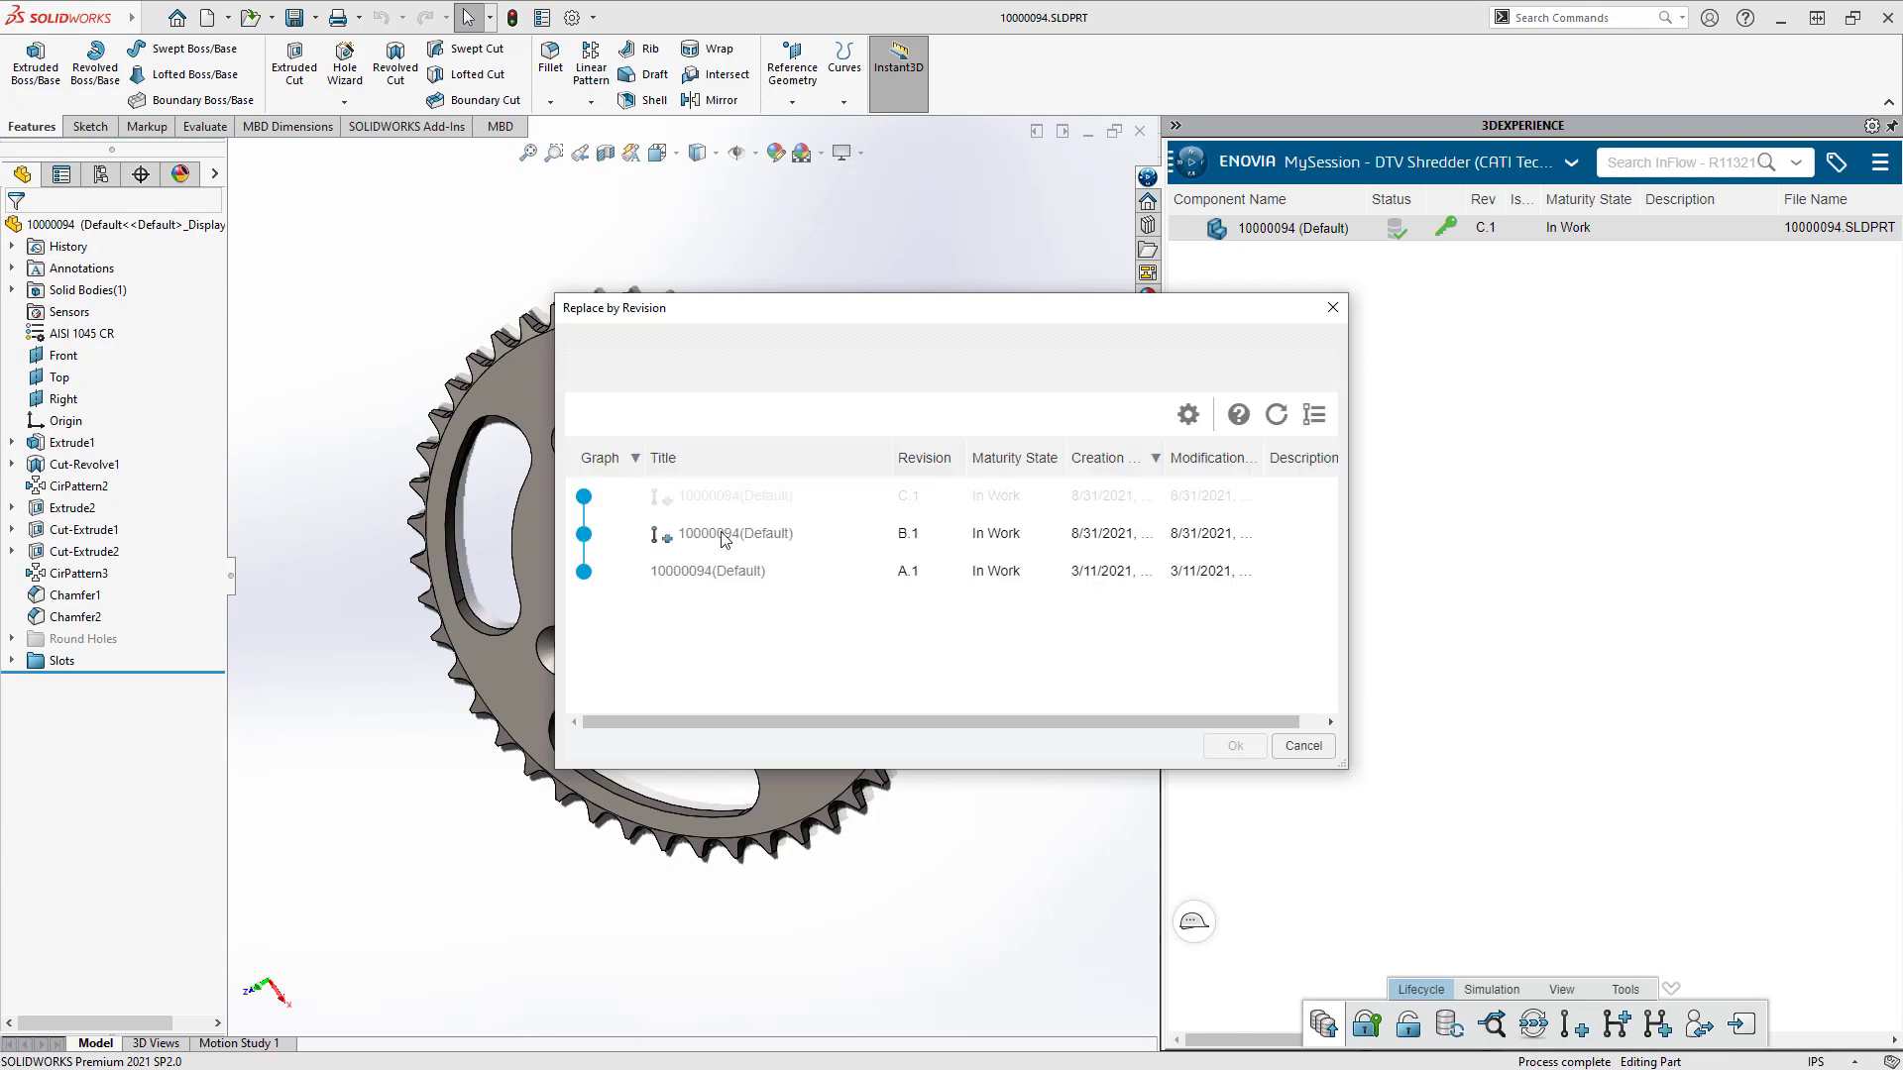
click(722, 538)
click(1235, 746)
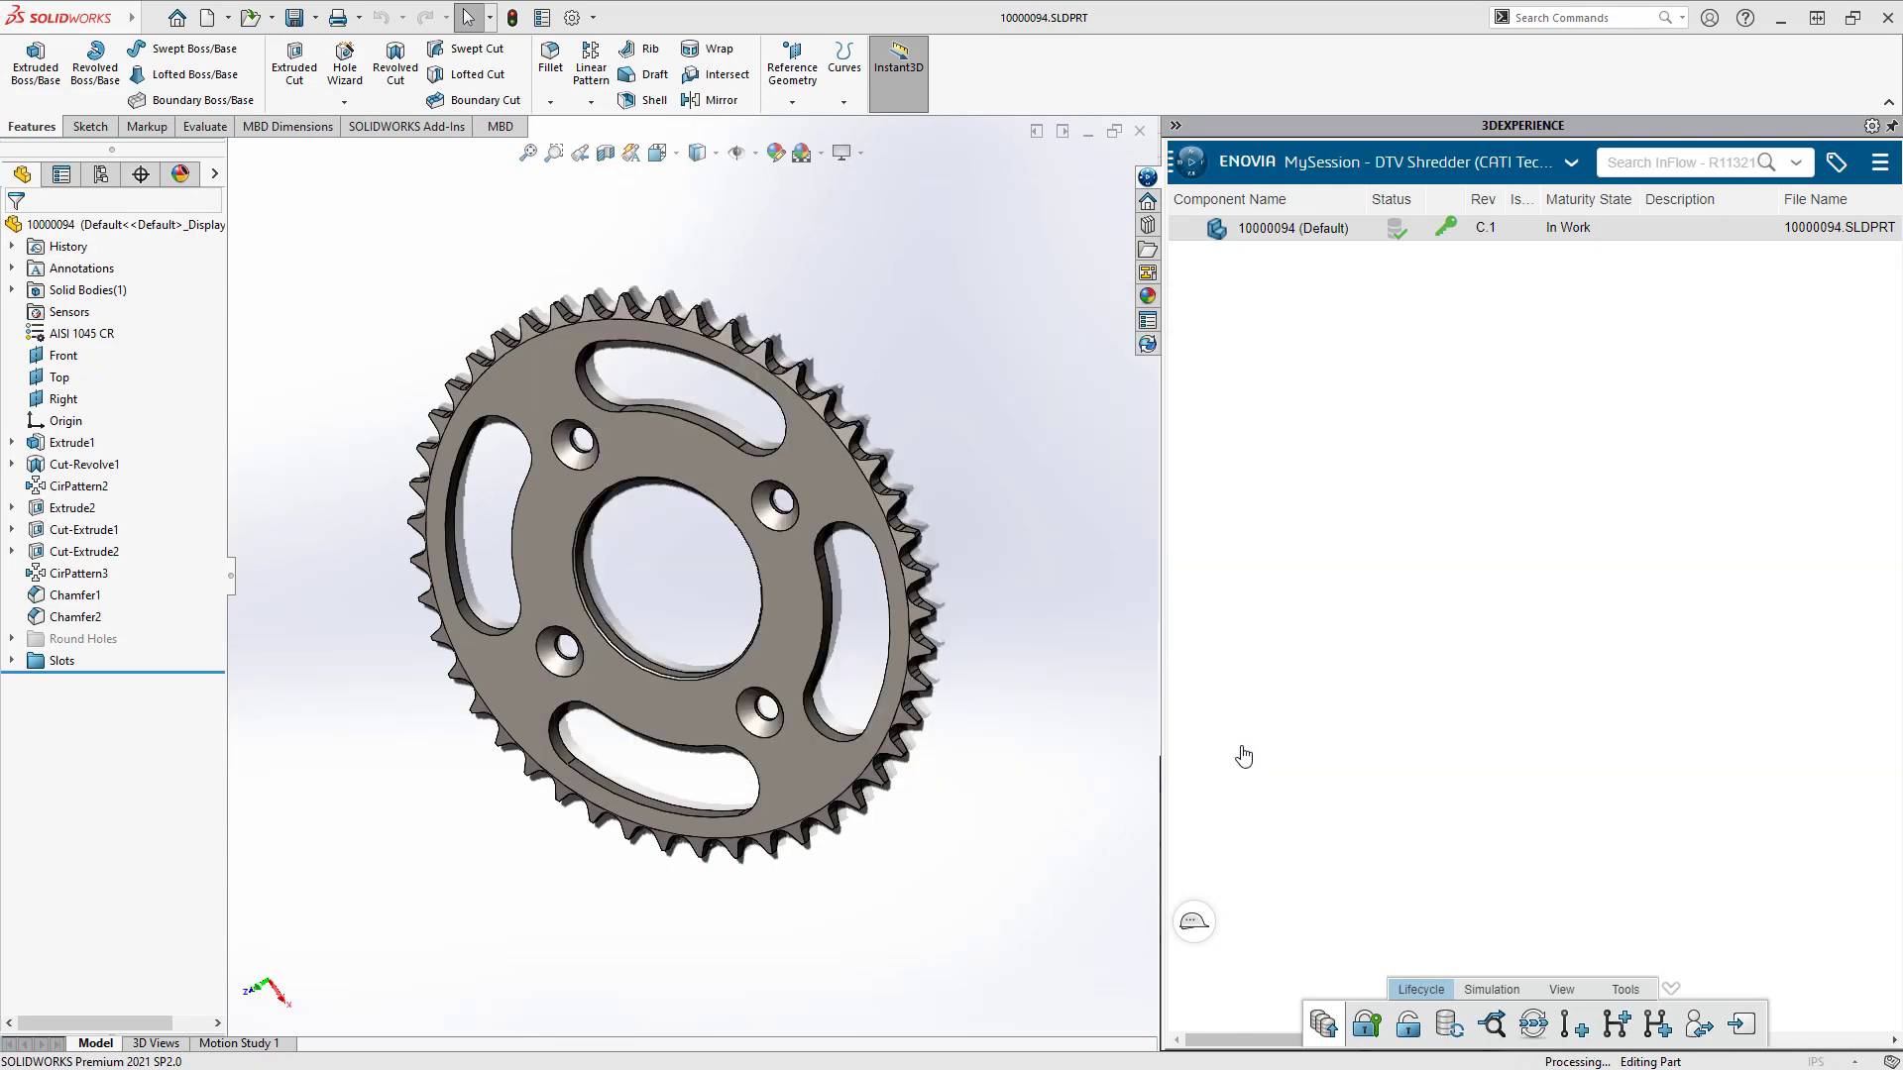